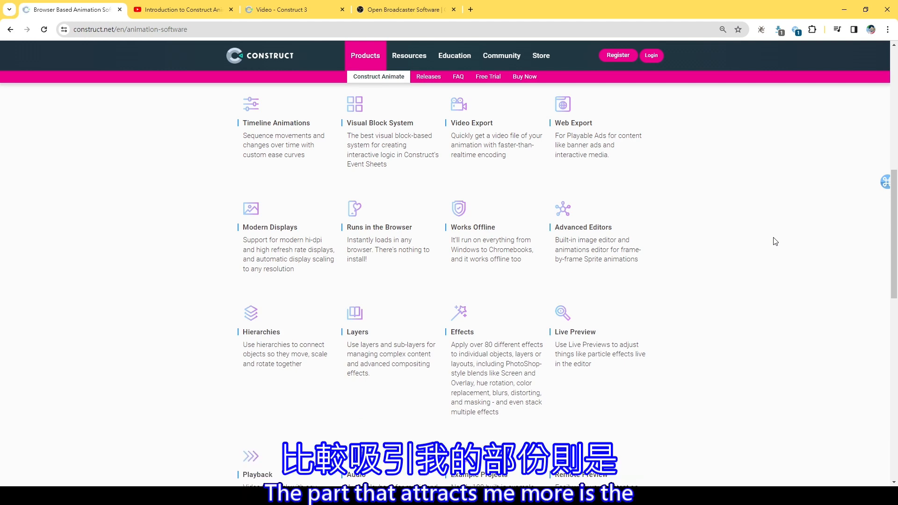
# Review the Visual Block System, Advanced Editors and Hierarchies descriptions on the Construct Animate product page.
pyautogui.moveTo(387, 165); pyautogui.dragTo(344, 142)
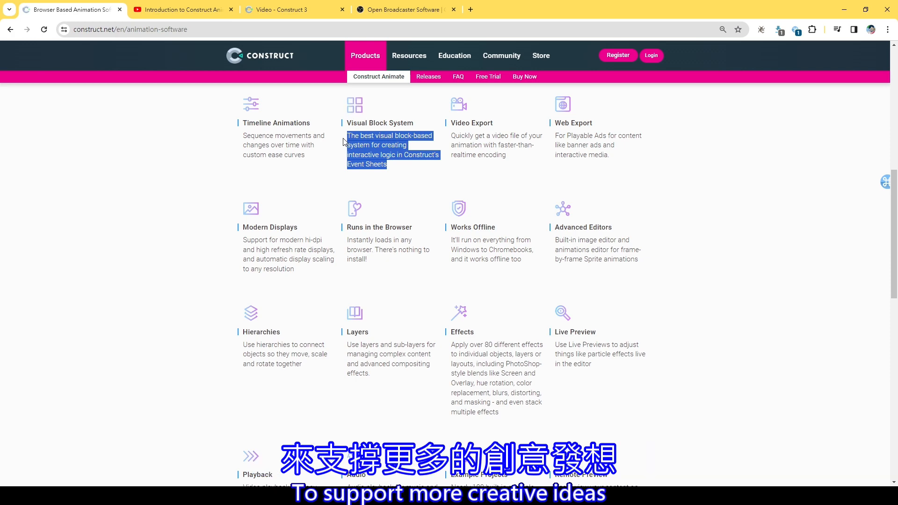
pyautogui.click(698, 225)
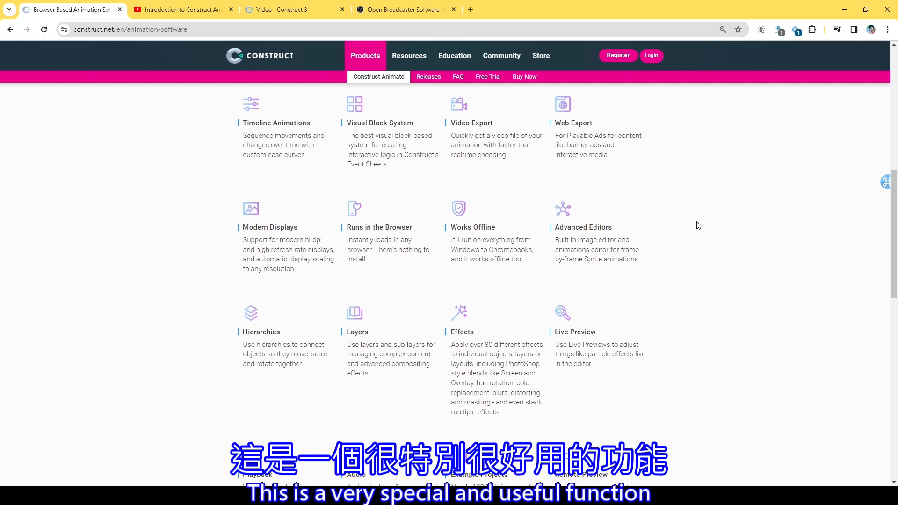
pyautogui.moveTo(647, 265); pyautogui.dragTo(648, 259)
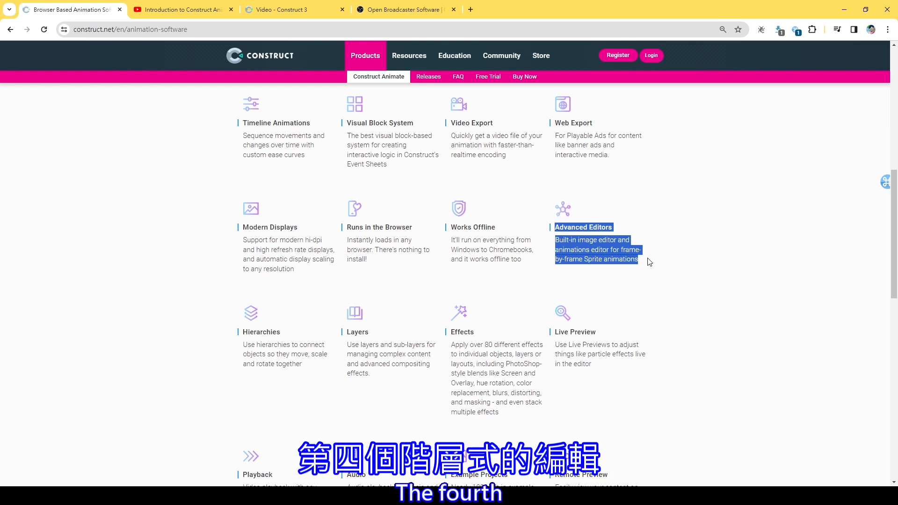
pyautogui.moveTo(242, 329); pyautogui.dragTo(322, 378)
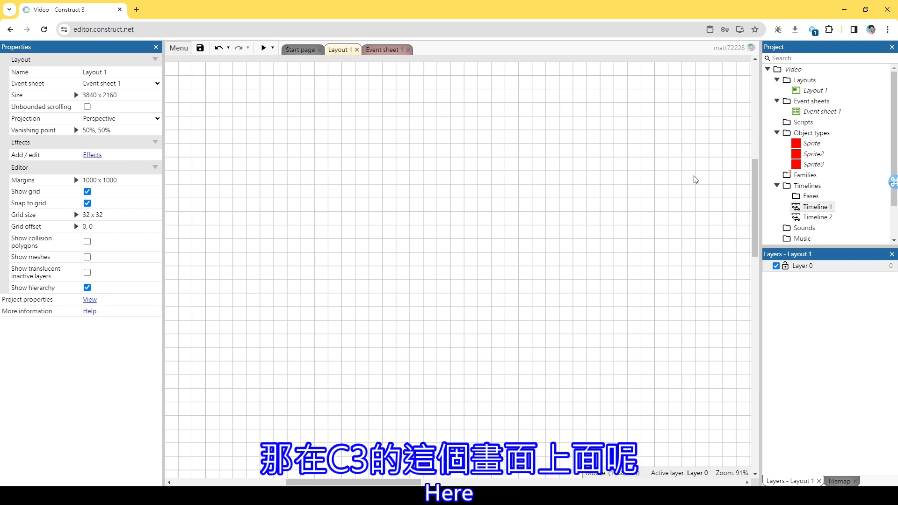
# Insert a new Sprite object near the layout's upper-left area.
pyautogui.rightClick(284, 114)
pyautogui.click(318, 120)
pyautogui.scroll(-5, 482, 208)
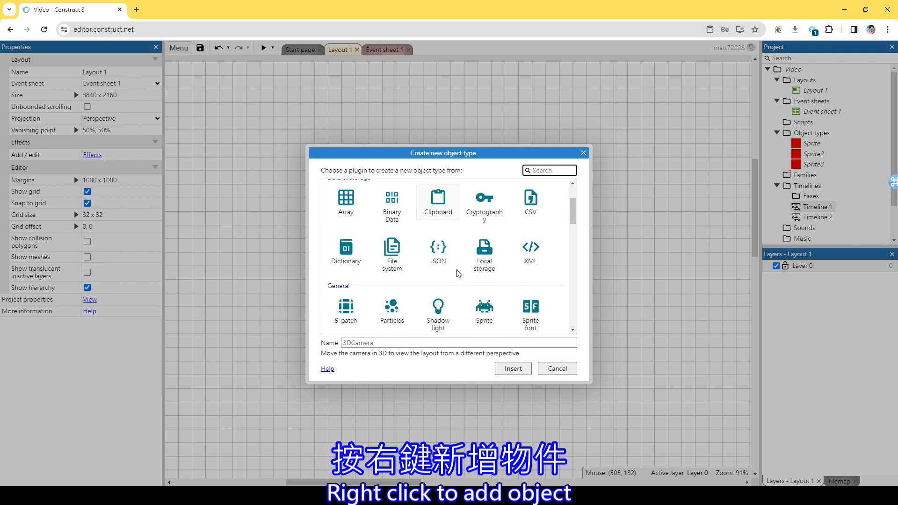
pyautogui.doubleClick(484, 236)
pyautogui.click(321, 208)
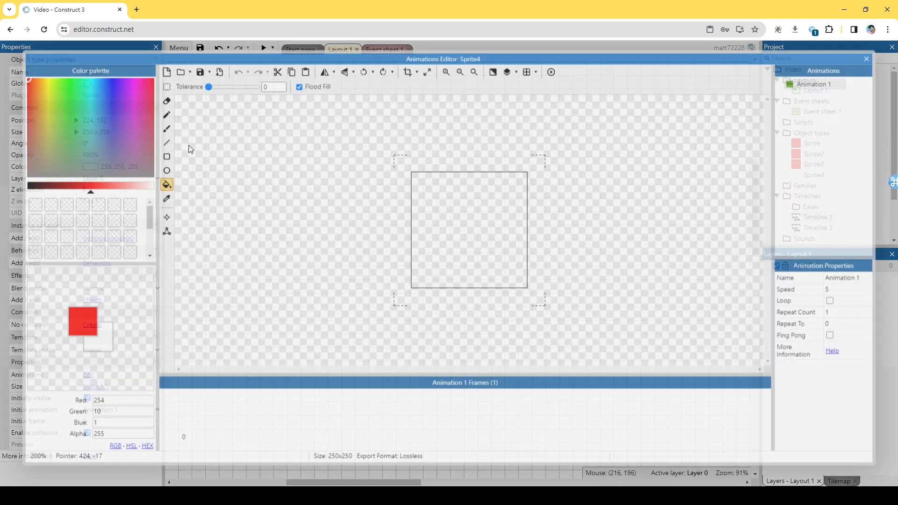
# Fill the new sprite's image with red and move the sprite fully inside the layout.
pyautogui.click(434, 202)
pyautogui.click(869, 57)
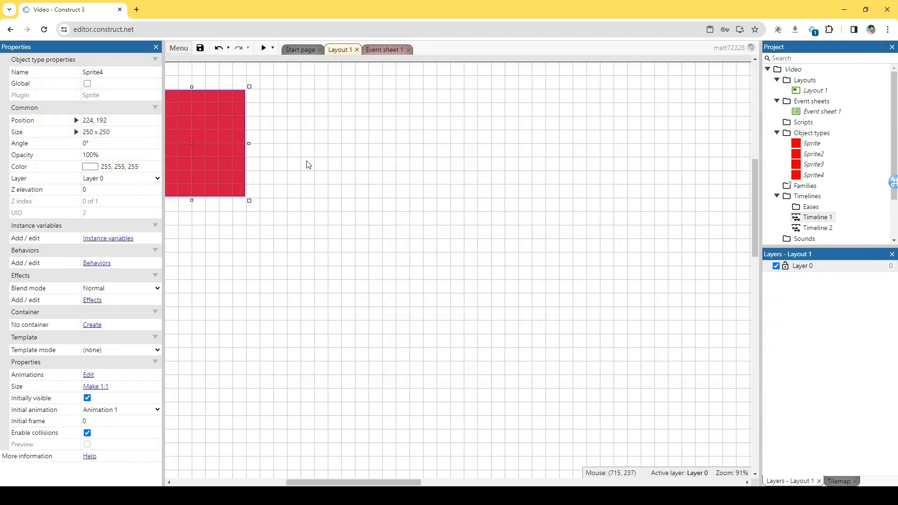
pyautogui.moveTo(209, 179); pyautogui.dragTo(292, 220)
pyautogui.click(438, 189)
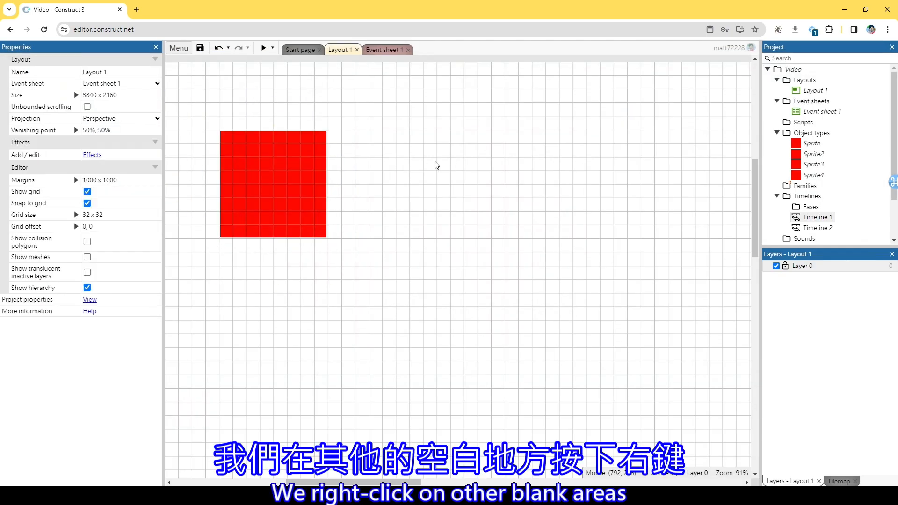
# Open the Timeline bar for the layout and dock it along the bottom of the editor.
pyautogui.rightClick(467, 133)
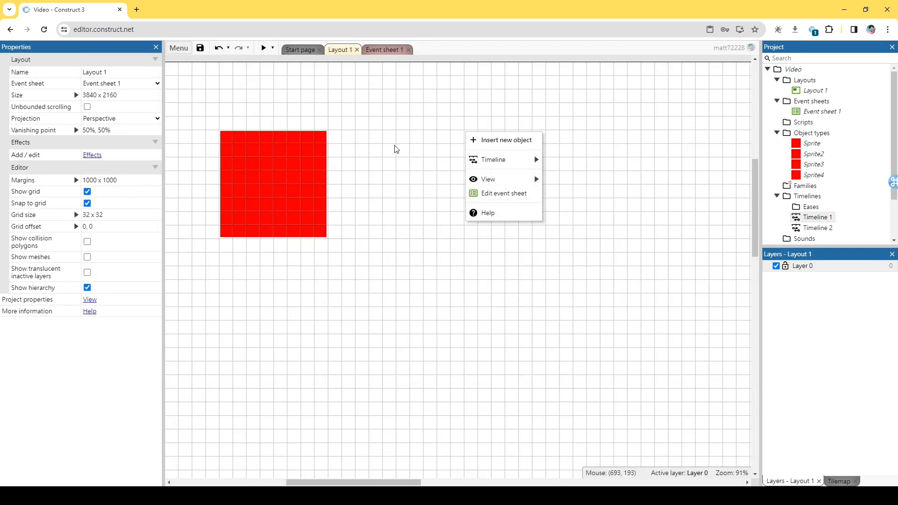
pyautogui.moveTo(494, 160)
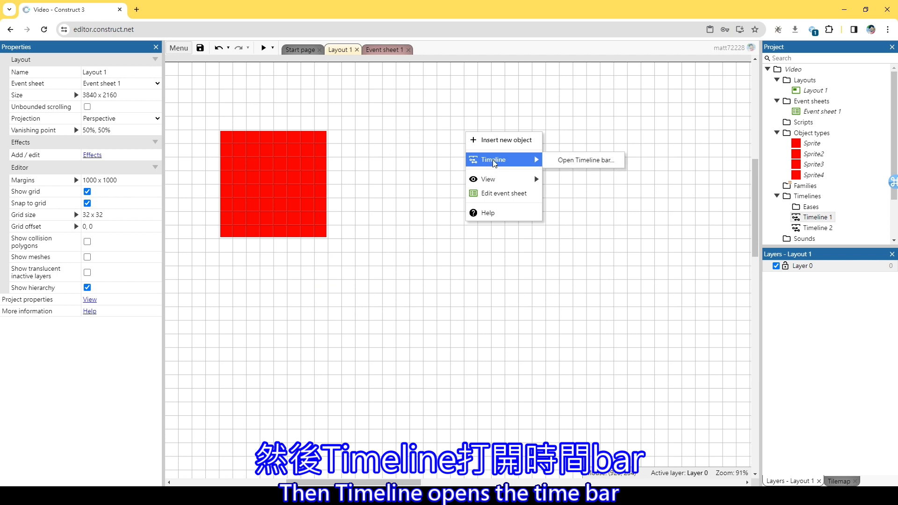
pyautogui.click(585, 161)
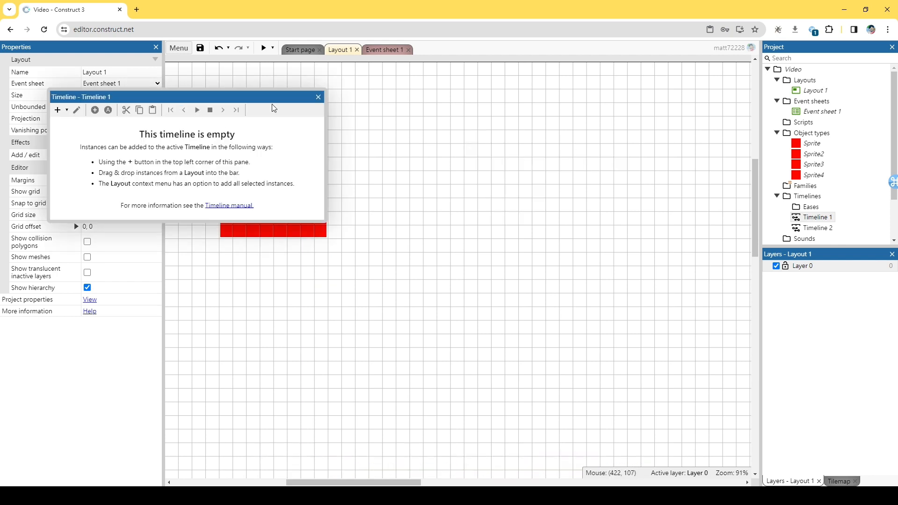
pyautogui.moveTo(267, 106); pyautogui.dragTo(477, 473)
# Add the red sprite instance to Timeline 1 as an animated track.
pyautogui.click(253, 164)
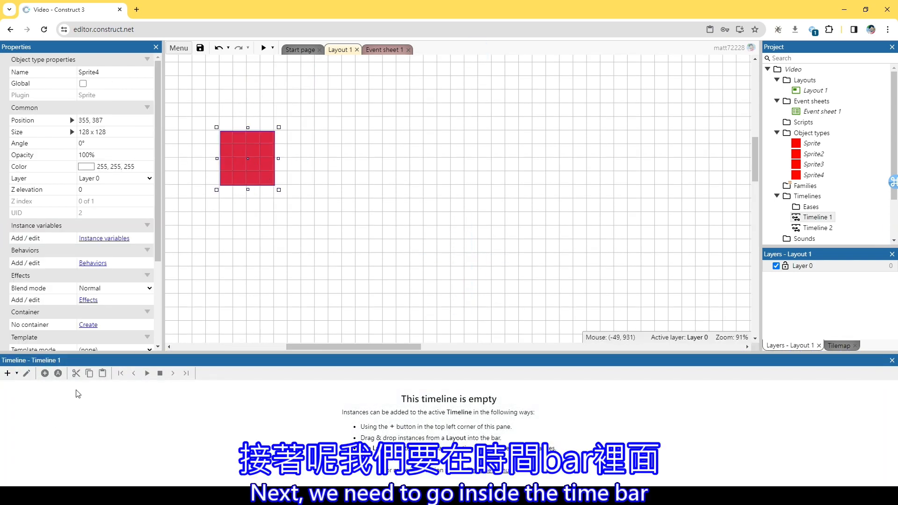
pyautogui.click(7, 373)
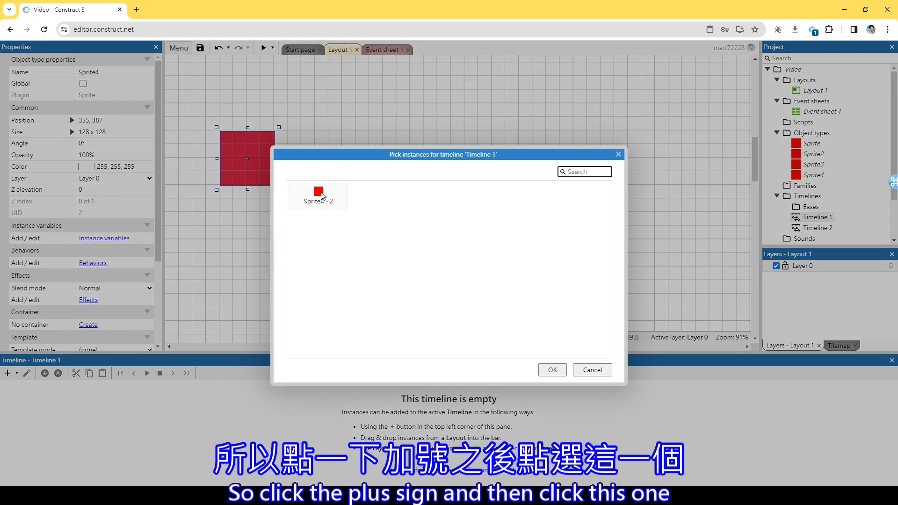
pyautogui.click(317, 208)
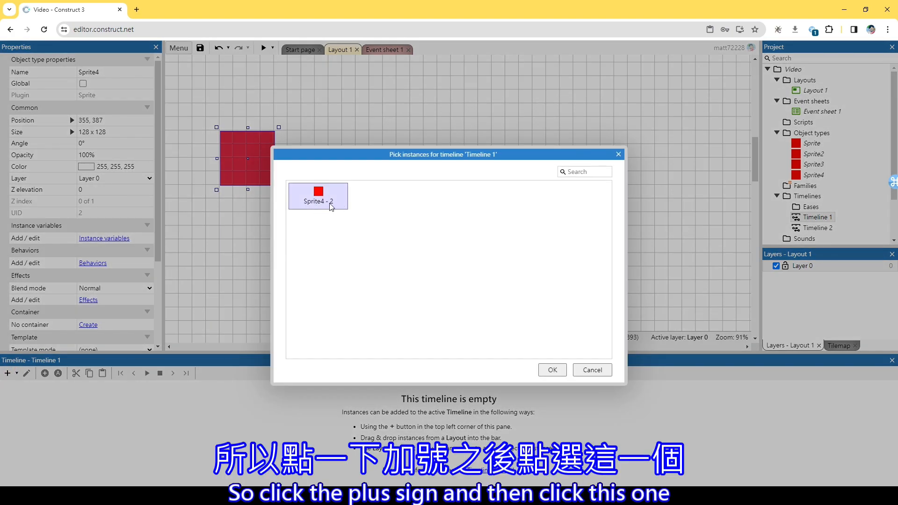
pyautogui.doubleClick(329, 205)
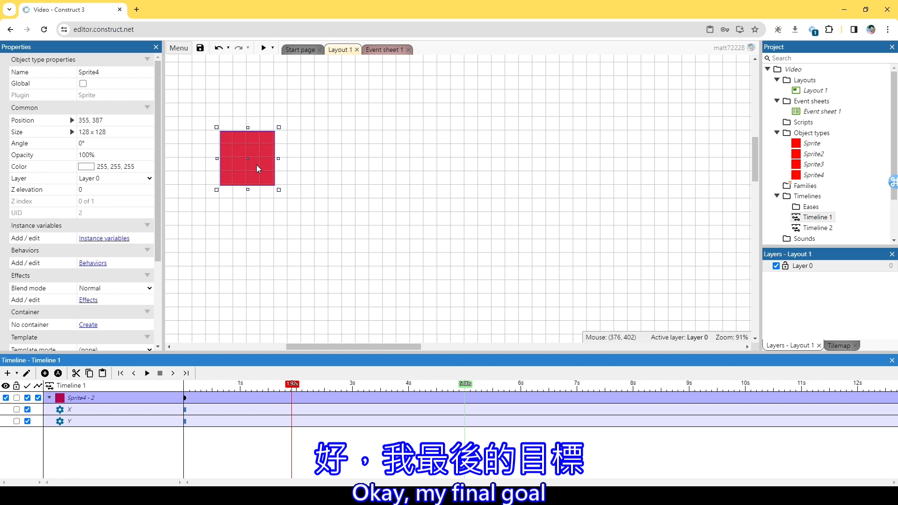
# Reposition the red sprite in the layout to 352, 416 as its starting point.
pyautogui.moveTo(260, 170); pyautogui.dragTo(245, 188)
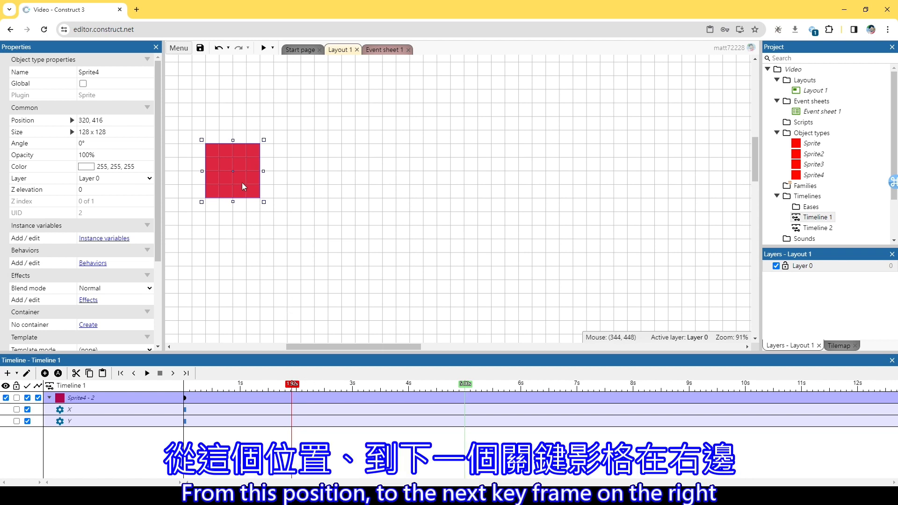
pyautogui.moveTo(251, 189); pyautogui.dragTo(645, 189)
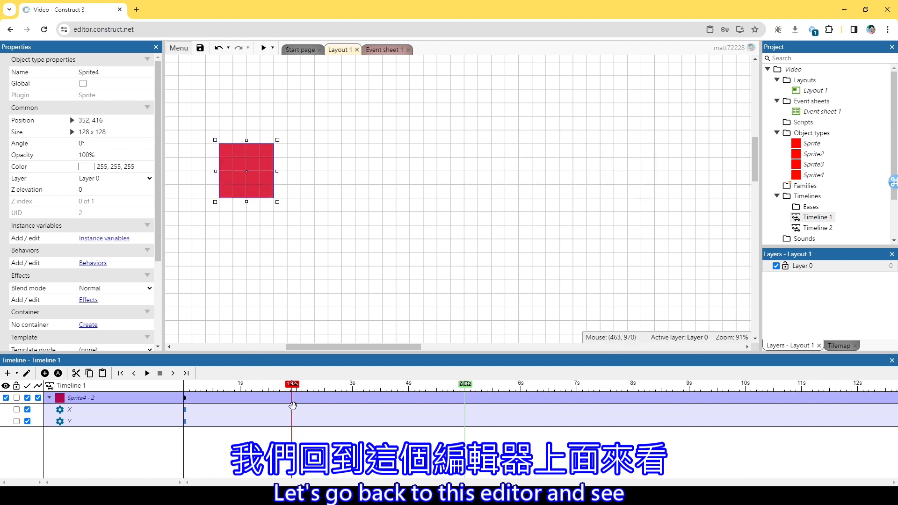
# Set the timeline playhead to 2.00 seconds and turn on the timeline's edit mode.
pyautogui.moveTo(292, 405)
pyautogui.mouseDown()
pyautogui.moveTo(185, 402)
pyautogui.moveTo(305, 399)
pyautogui.moveTo(295, 399)
pyautogui.mouseUp()
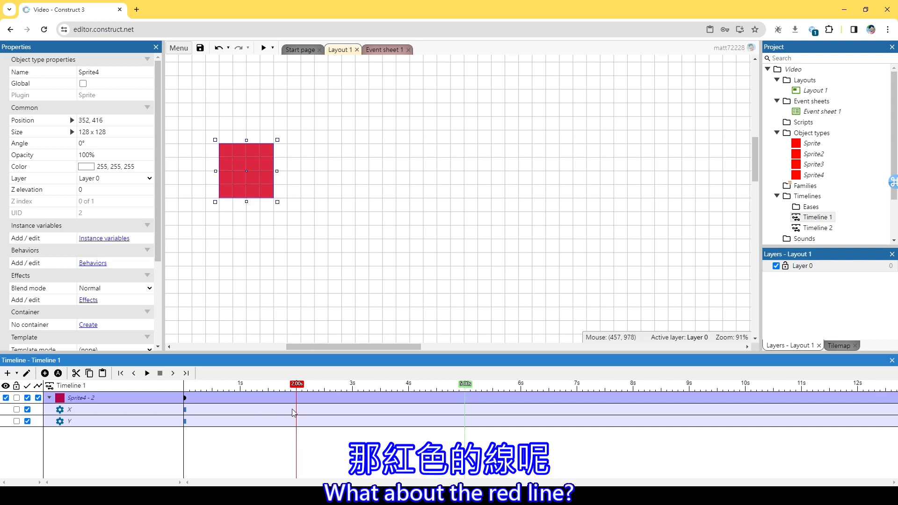
pyautogui.moveTo(294, 405)
pyautogui.mouseDown()
pyautogui.moveTo(240, 402)
pyautogui.moveTo(297, 397)
pyautogui.mouseUp()
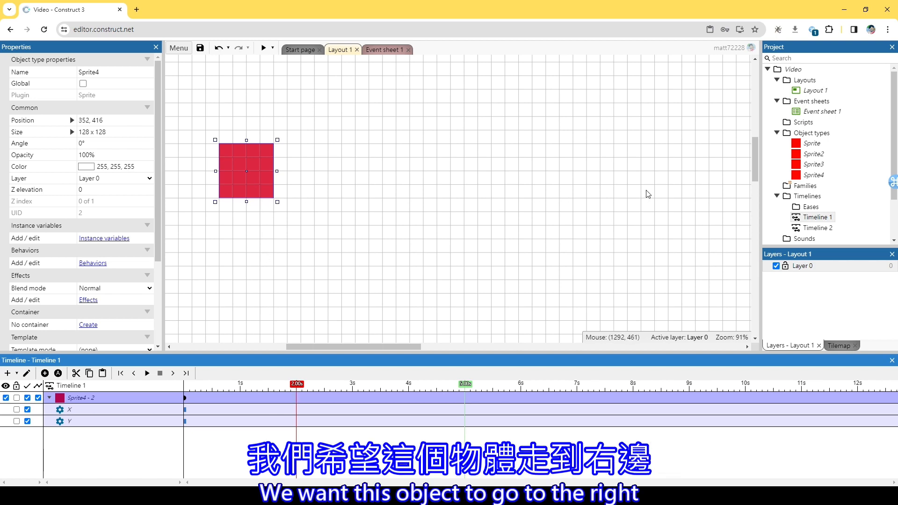
pyautogui.click(27, 373)
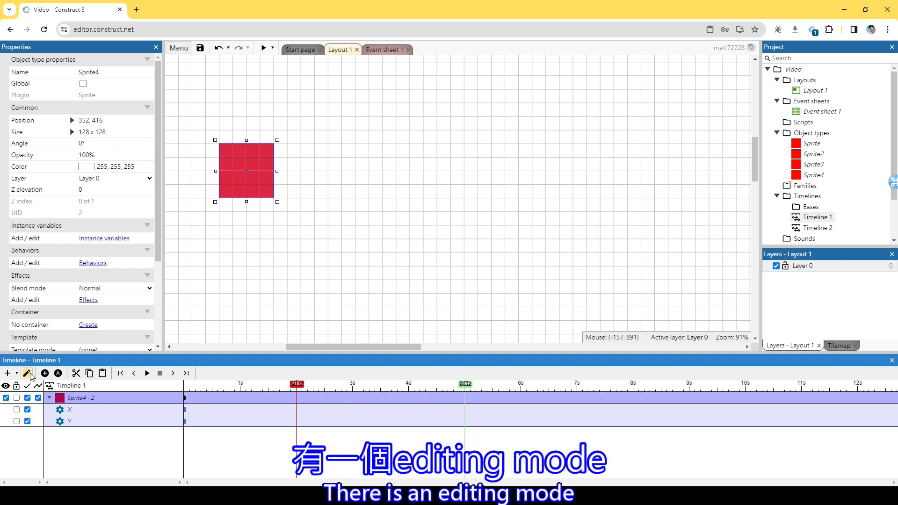
pyautogui.click(28, 374)
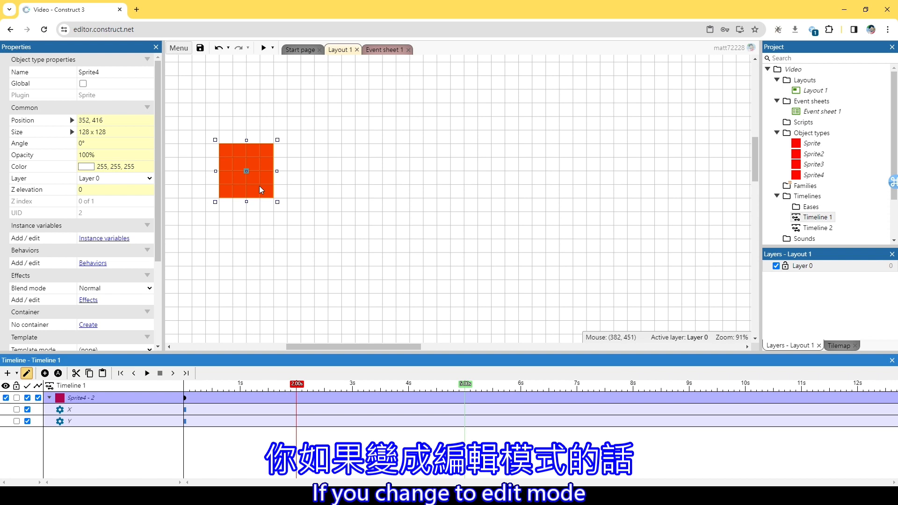
# Move the sprite horizontally to 1088, 416 and set a keyframe at 2.00 seconds.
pyautogui.moveTo(260, 189); pyautogui.dragTo(564, 150)
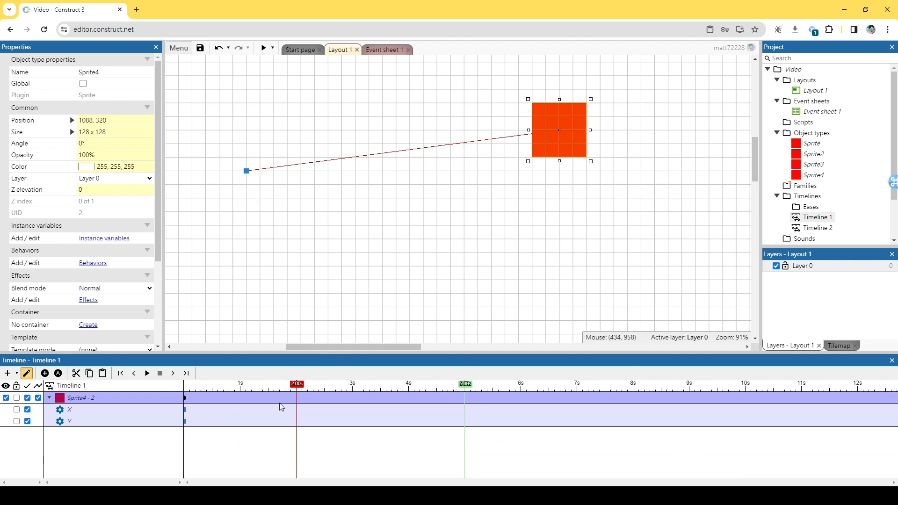
pyautogui.moveTo(296, 405)
pyautogui.mouseDown()
pyautogui.moveTo(364, 402)
pyautogui.moveTo(296, 401)
pyautogui.mouseUp()
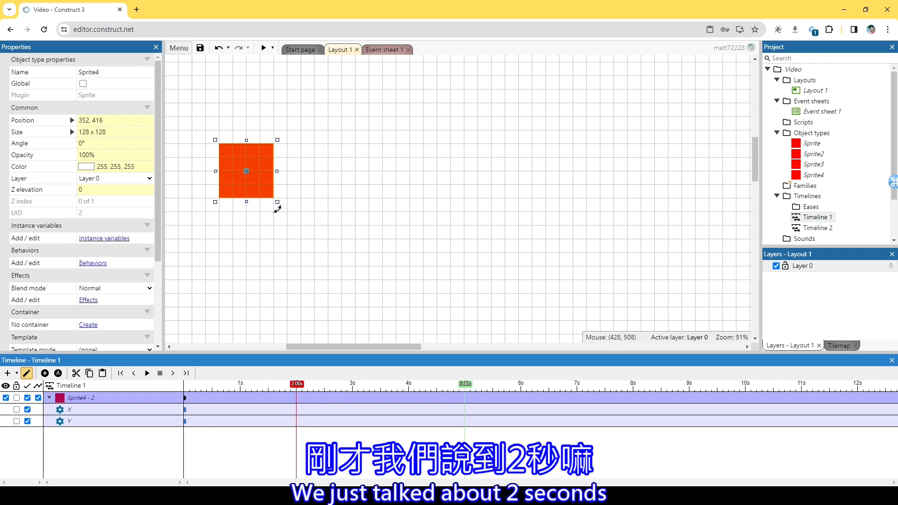
pyautogui.moveTo(237, 184); pyautogui.dragTo(550, 183)
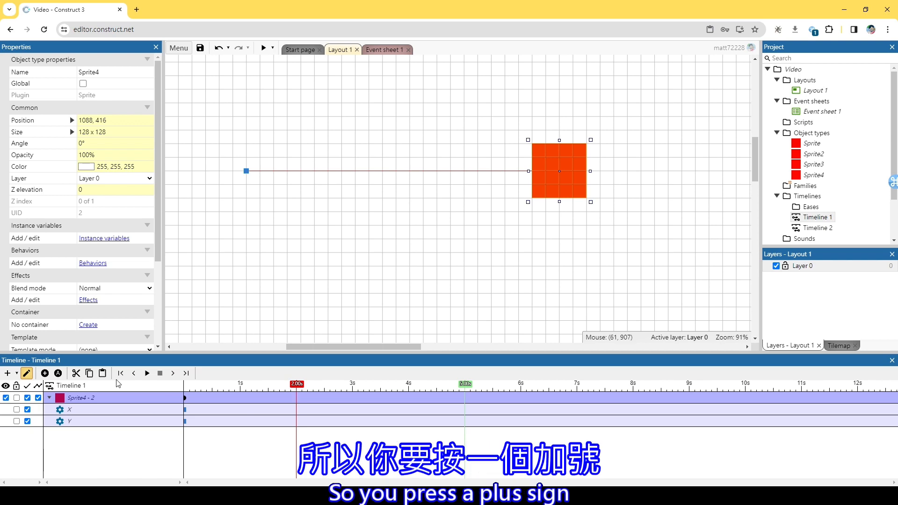
pyautogui.click(45, 374)
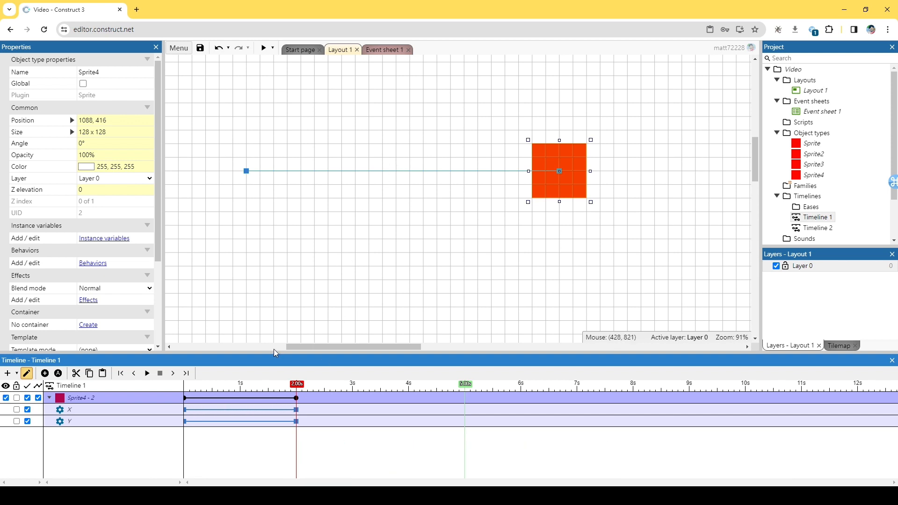
# Return the playhead to 0.00 seconds, leave edit mode and preview the animation.
pyautogui.moveTo(297, 384); pyautogui.dragTo(184, 398)
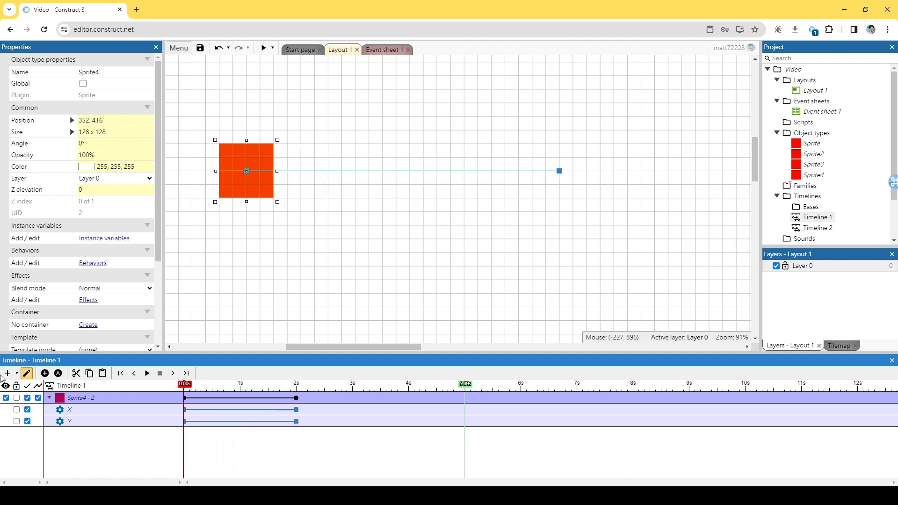
pyautogui.click(27, 373)
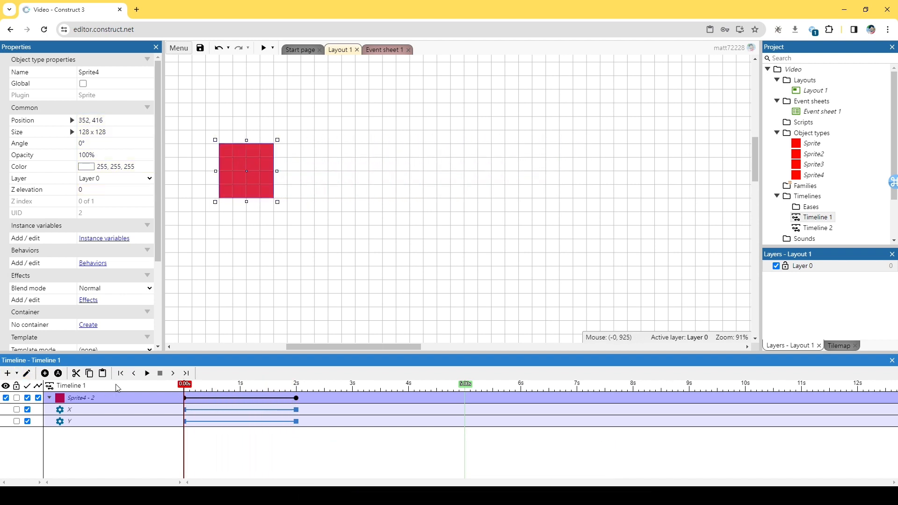
pyautogui.click(148, 373)
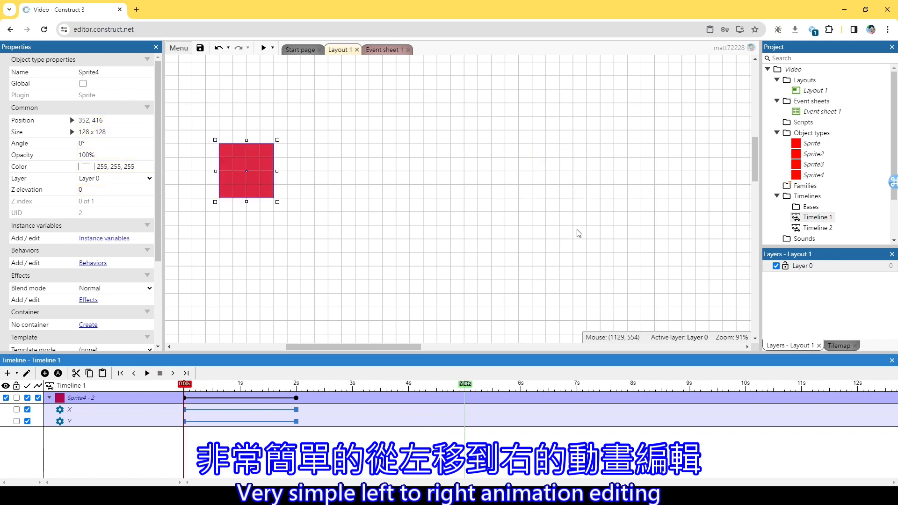
# In edit mode, set a keyframe at 3.00 seconds with the sprite moved to 640, 640.
pyautogui.click(27, 374)
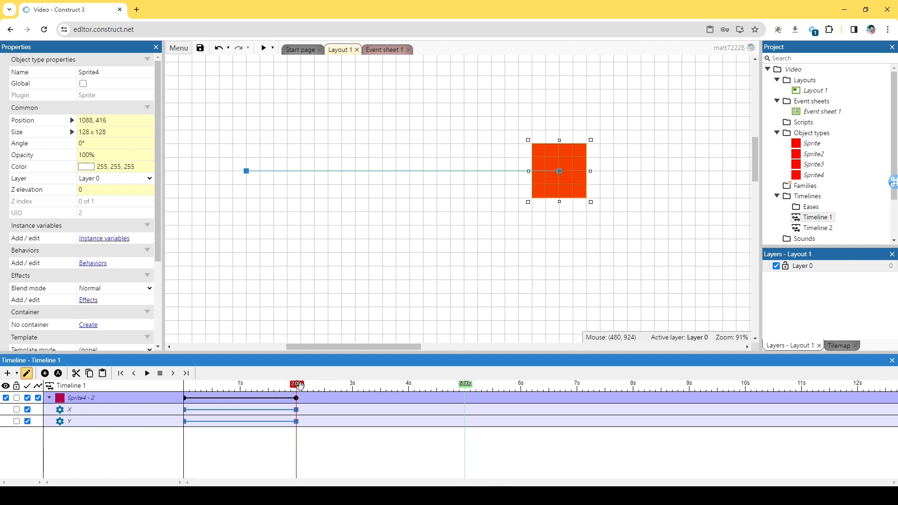
pyautogui.moveTo(297, 384); pyautogui.dragTo(353, 390)
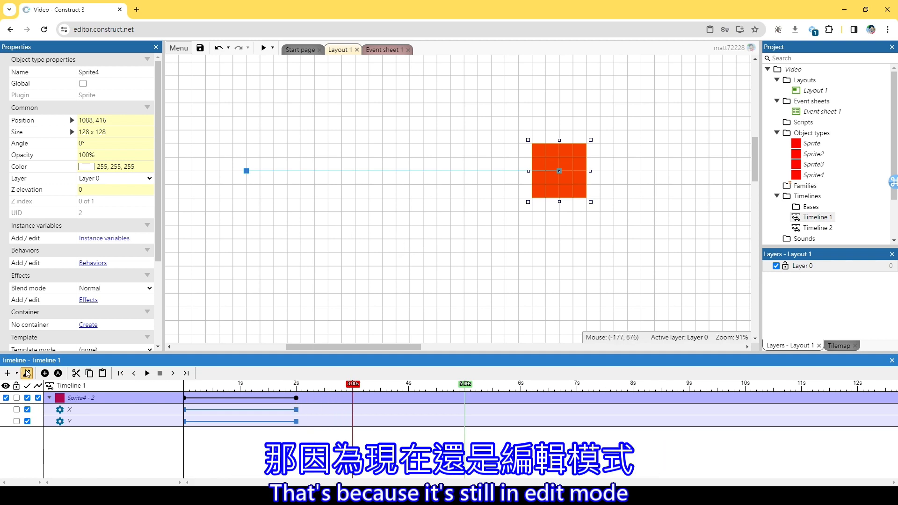
pyautogui.moveTo(562, 182); pyautogui.dragTo(373, 281)
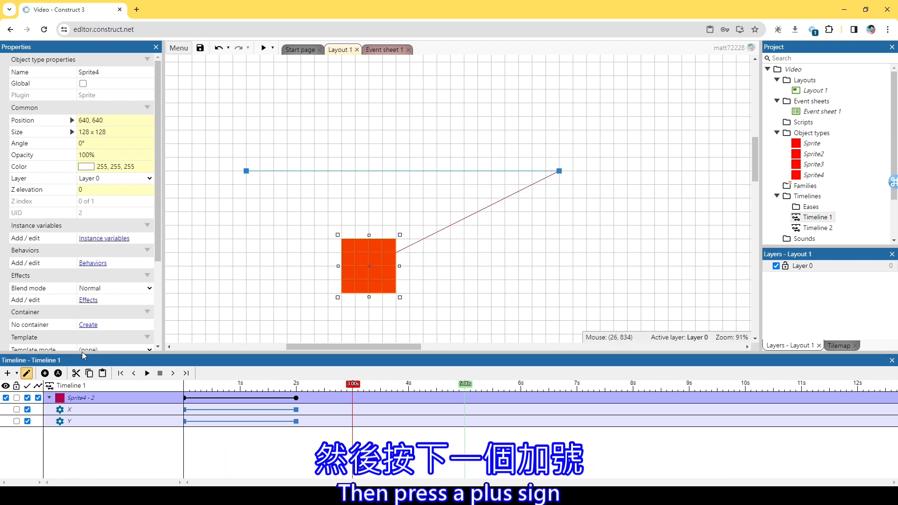
pyautogui.click(45, 373)
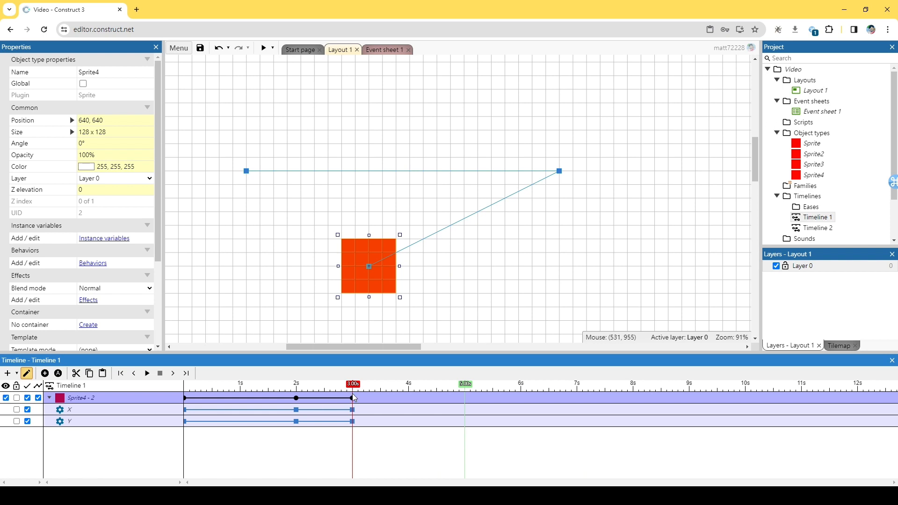
# Set a keyframe at 4.00 seconds with the sprite moved to 320, 640.
pyautogui.moveTo(355, 386); pyautogui.dragTo(407, 388)
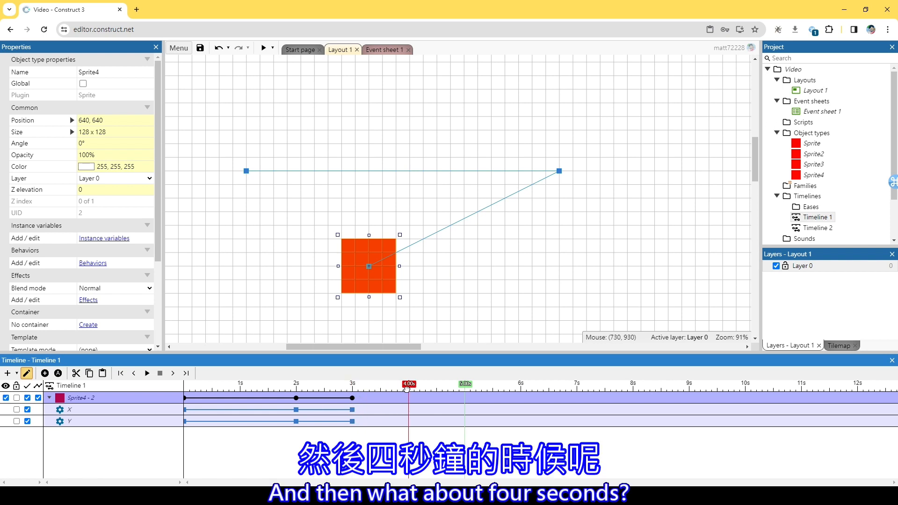
pyautogui.moveTo(349, 276); pyautogui.dragTo(218, 273)
pyautogui.click(45, 373)
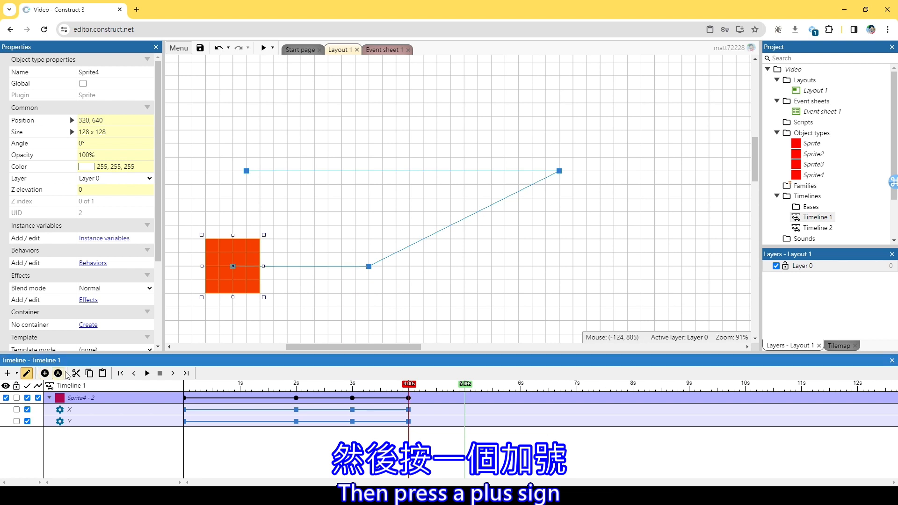
# Set a keyframe at 5.00 seconds with the sprite moved to 896, 320.
pyautogui.moveTo(415, 383); pyautogui.dragTo(465, 383)
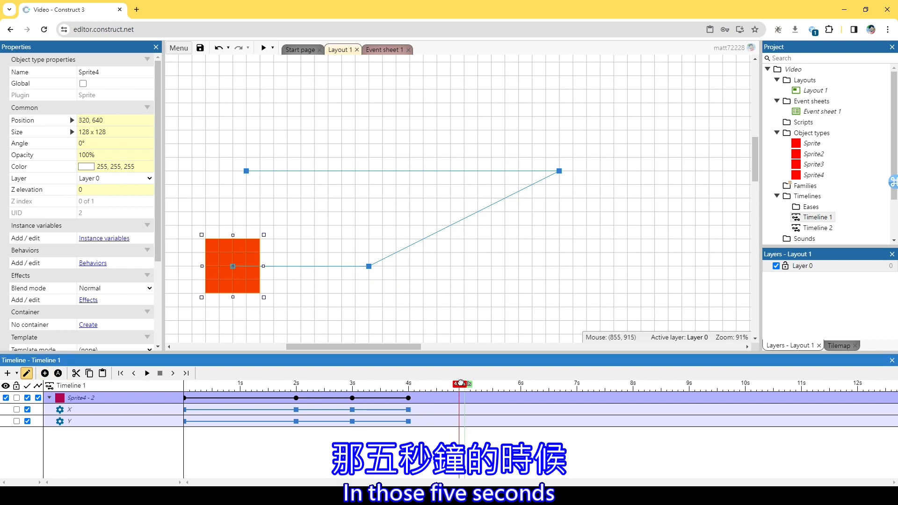
pyautogui.moveTo(239, 274); pyautogui.dragTo(484, 138)
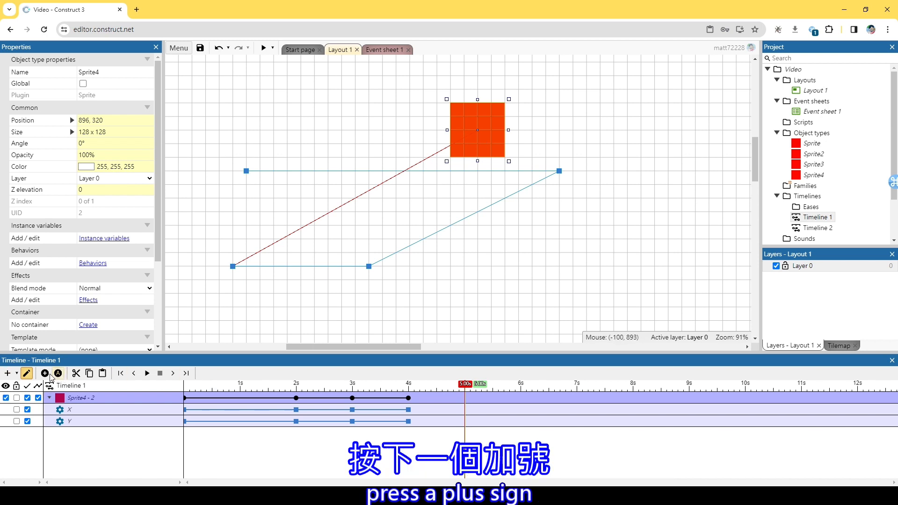
pyautogui.click(45, 373)
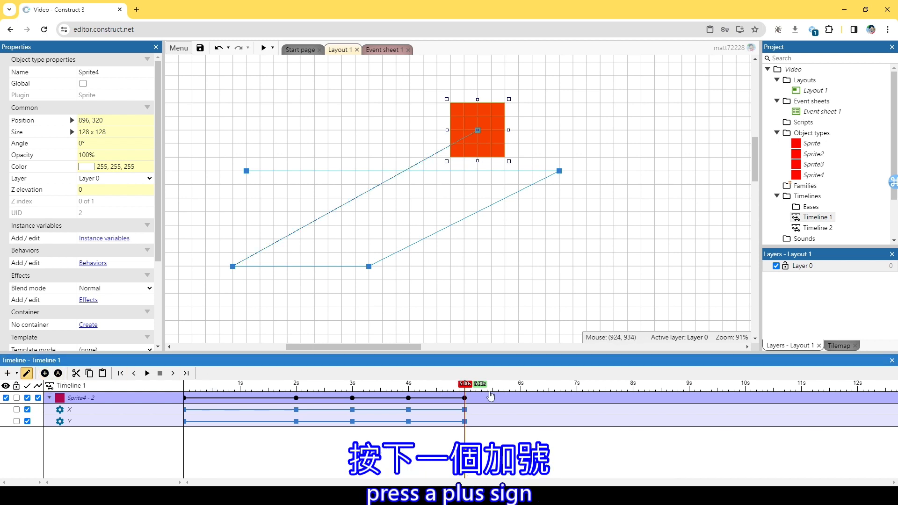
# Turn off edit mode with the playhead back at 0.00 seconds and play the complete movement animation.
pyautogui.moveTo(464, 384); pyautogui.dragTo(170, 388)
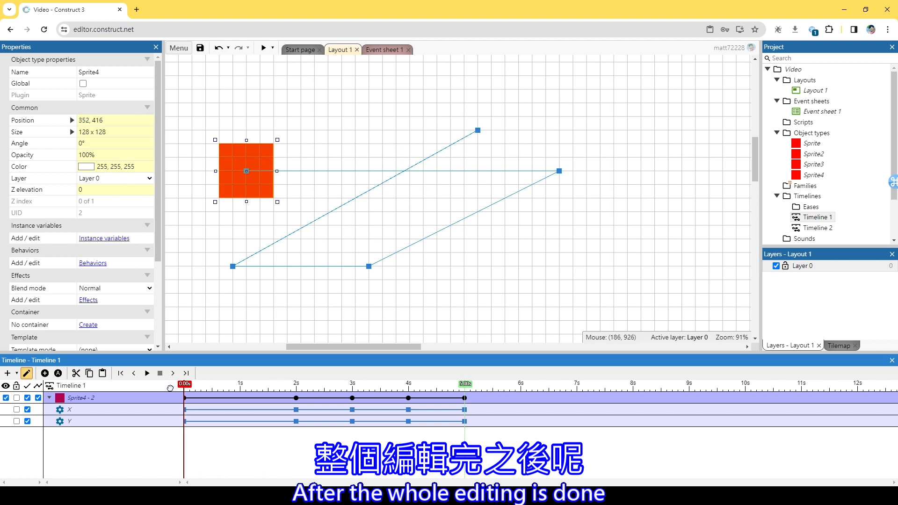
pyautogui.click(26, 374)
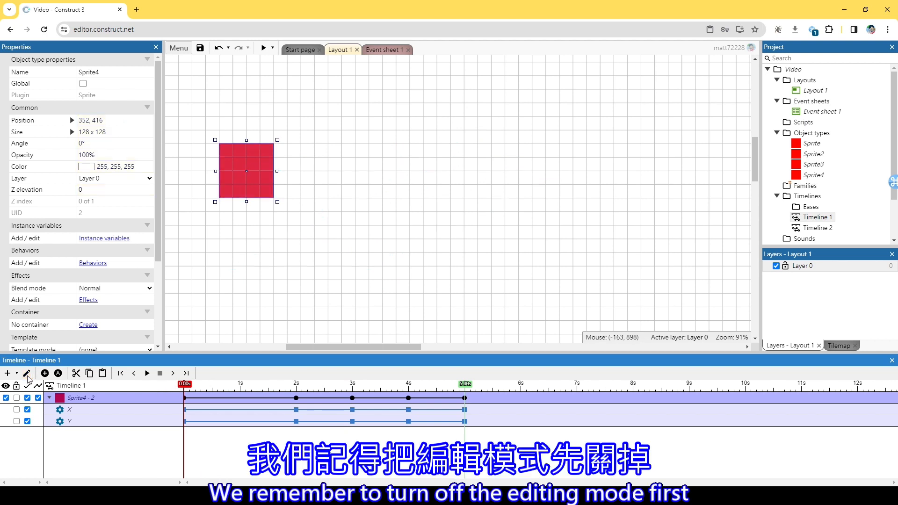
pyautogui.click(147, 374)
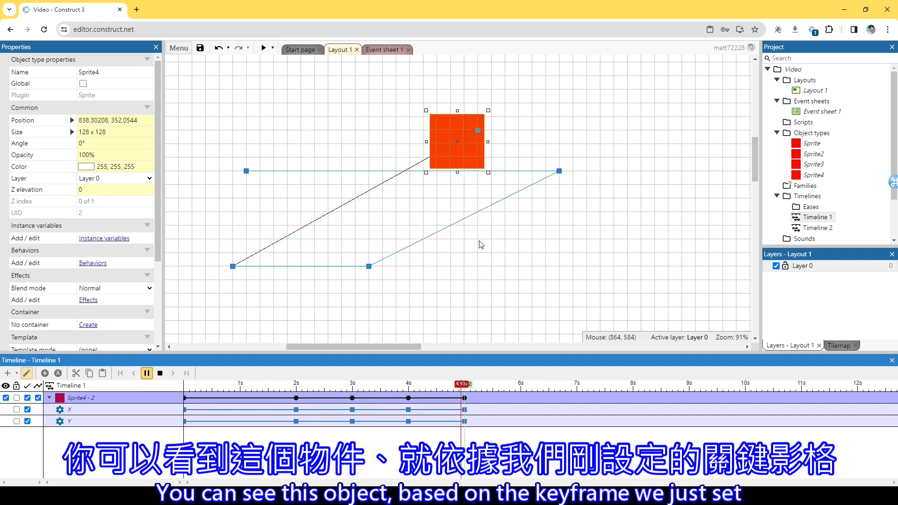
pyautogui.click(148, 374)
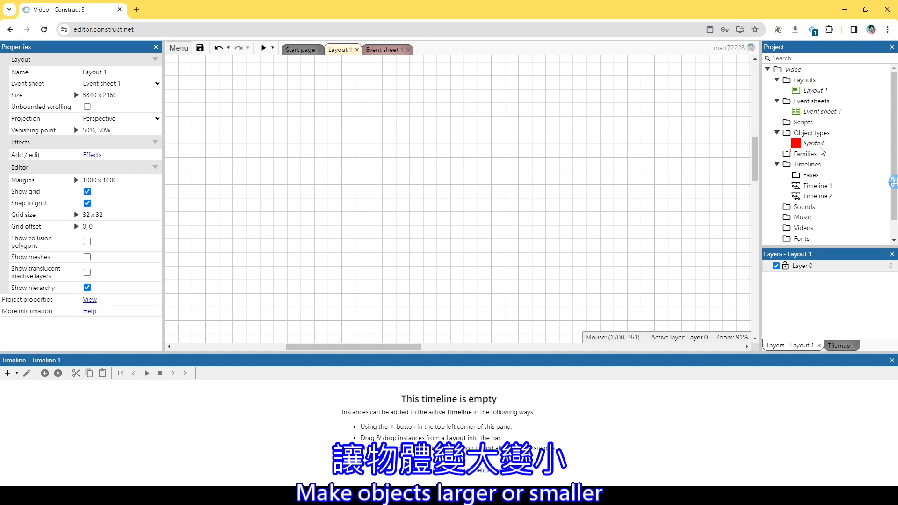
# Place Sprite4 in the layout at 832, 448 and add it to Timeline 1, with the playhead at 2.00 seconds.
pyautogui.moveTo(816, 144); pyautogui.dragTo(461, 192)
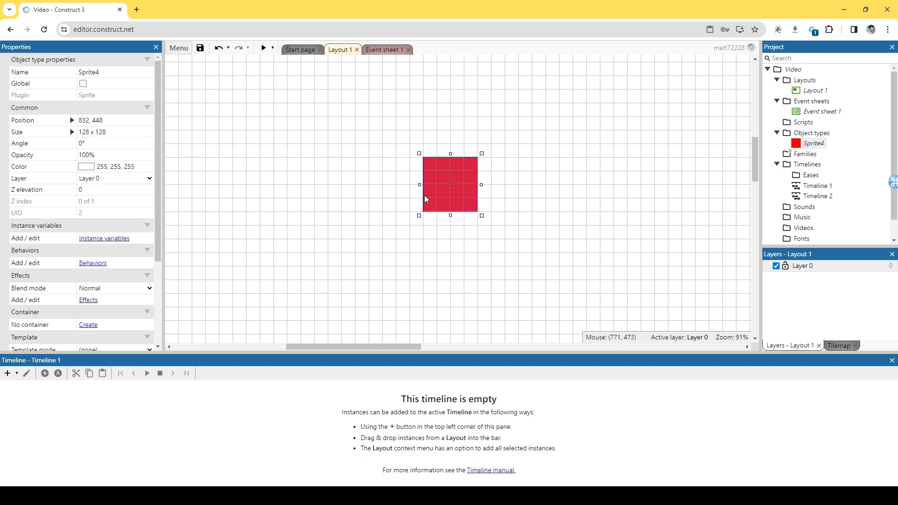
pyautogui.click(7, 373)
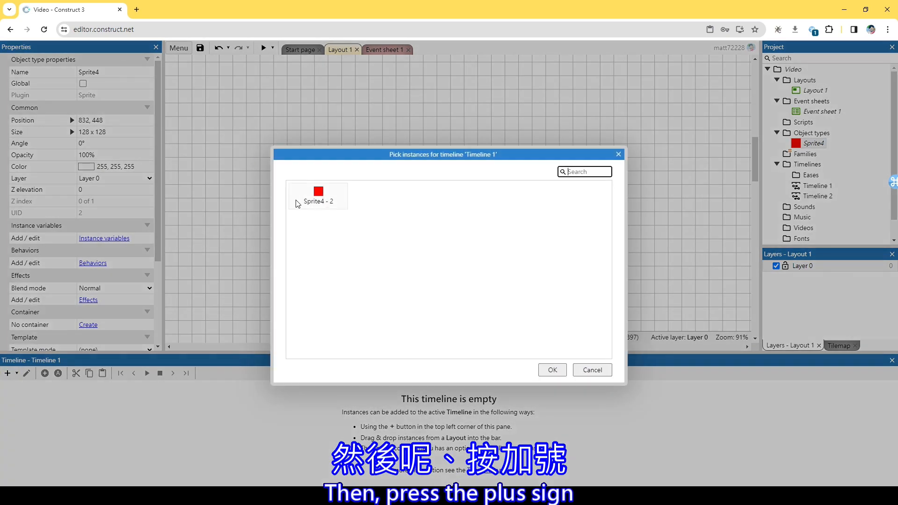
pyautogui.doubleClick(322, 199)
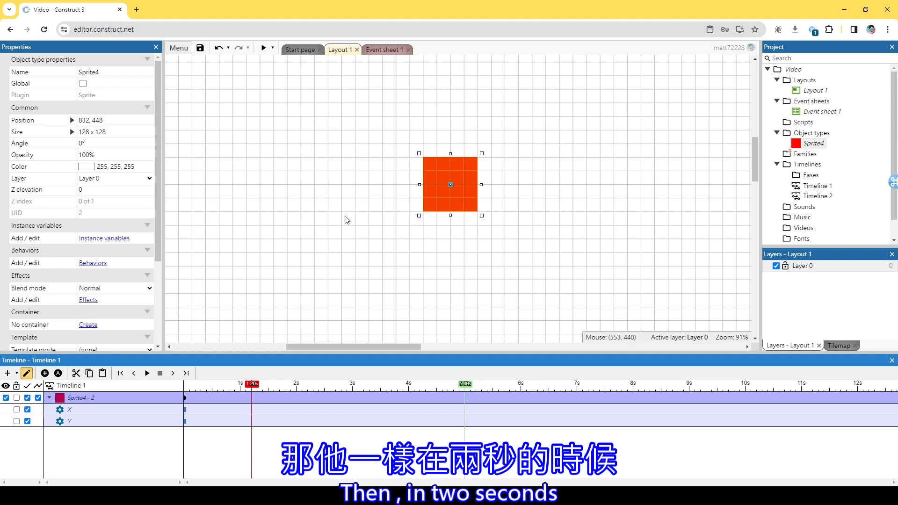
pyautogui.click(297, 397)
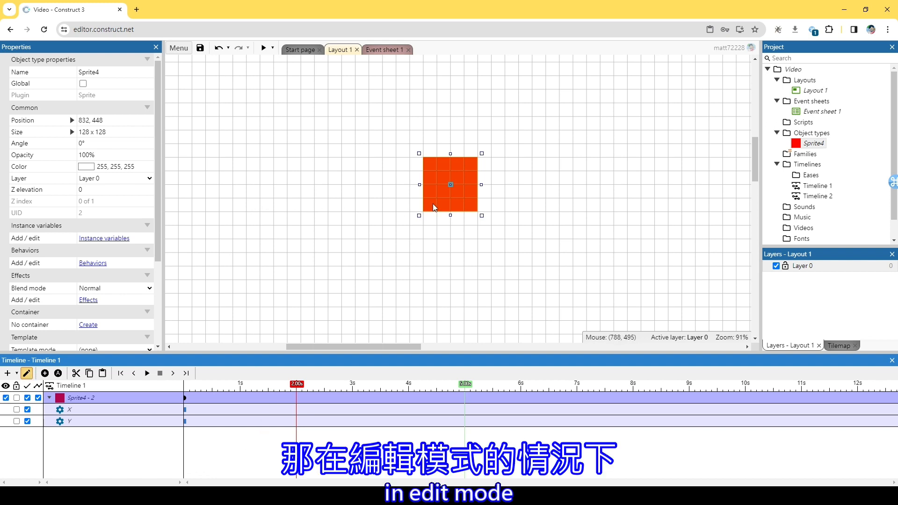
pyautogui.click(461, 206)
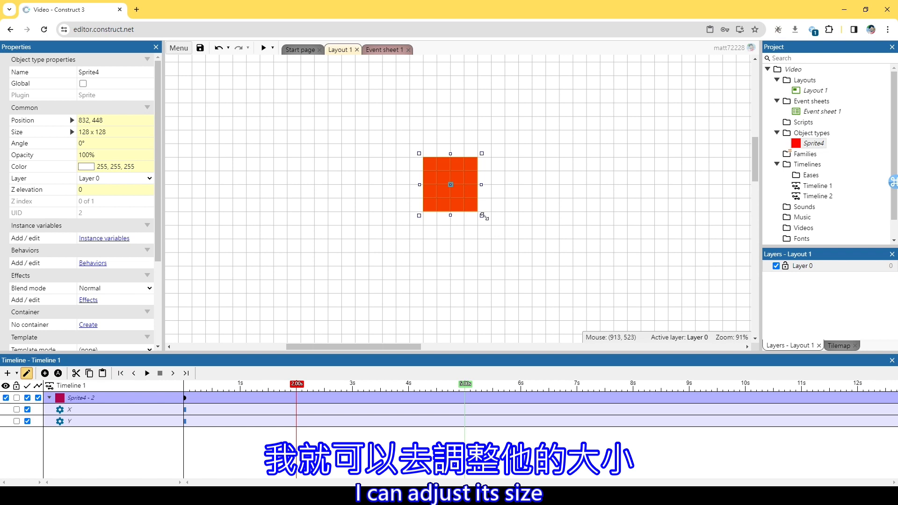
pyautogui.moveTo(485, 216); pyautogui.dragTo(564, 287)
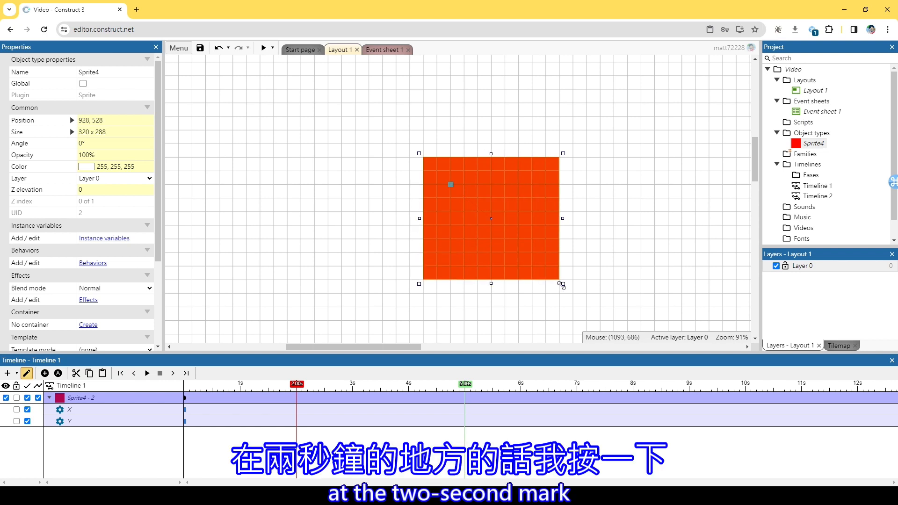
pyautogui.hotkey('ctrl', 'z')
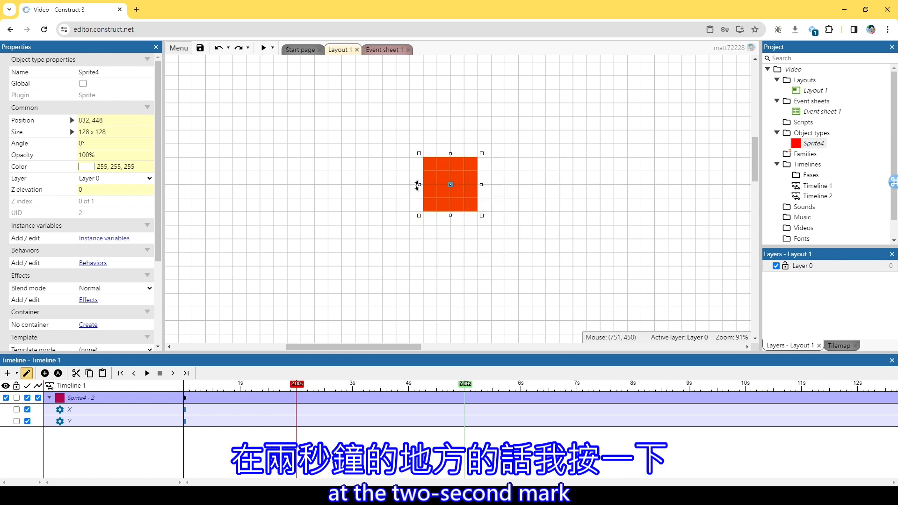
# Add a keyframe for the sprite at 2.00 seconds.
pyautogui.click(45, 374)
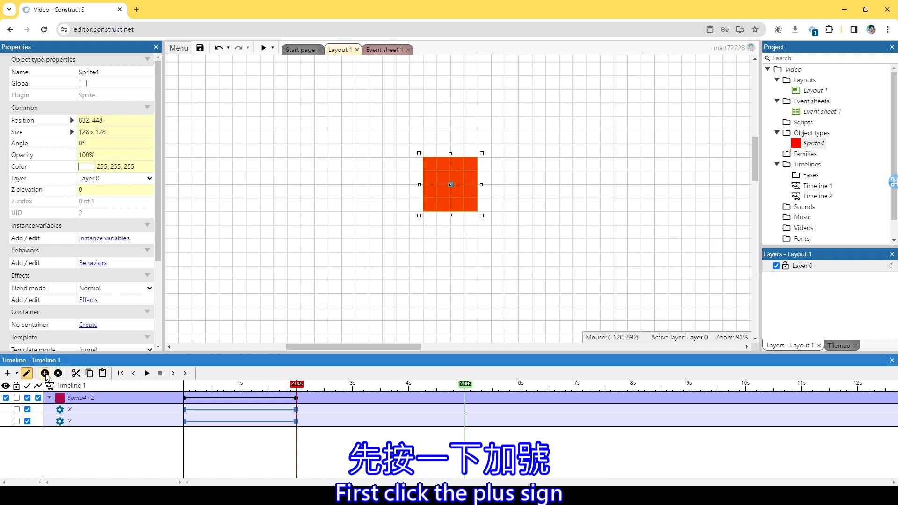
pyautogui.click(93, 451)
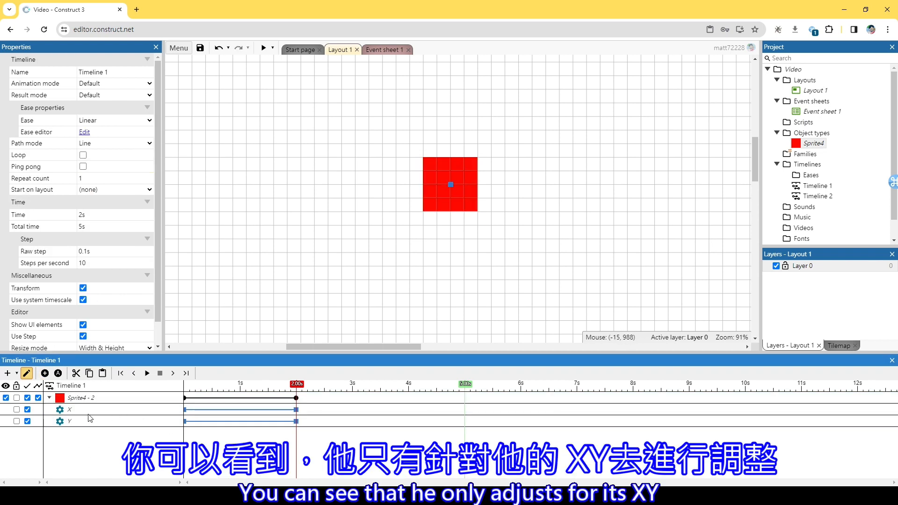
pyautogui.rightClick(86, 443)
# Enlarge the sprite to 288 x 256, centred at 832, 448, and record the new size in the 2.00-second keyframe.
pyautogui.click(473, 207)
pyautogui.moveTo(482, 216); pyautogui.dragTo(546, 273)
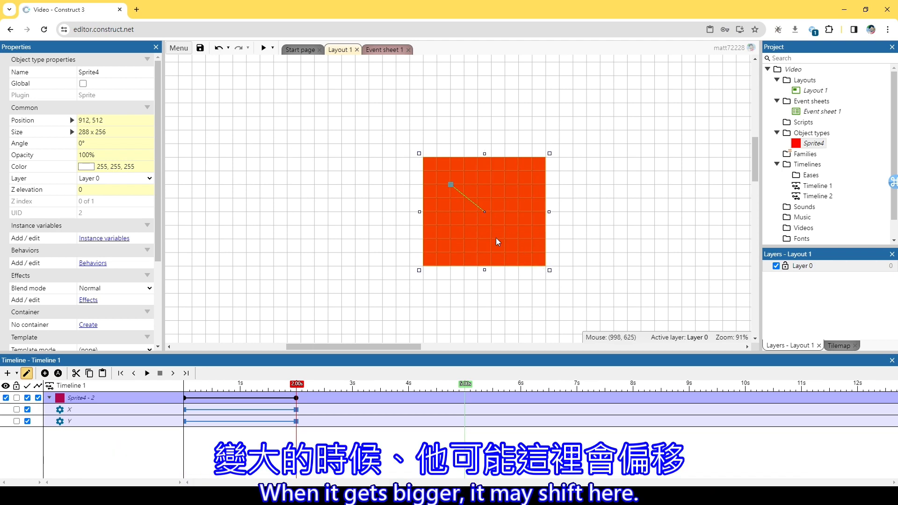
pyautogui.moveTo(523, 245); pyautogui.dragTo(484, 214)
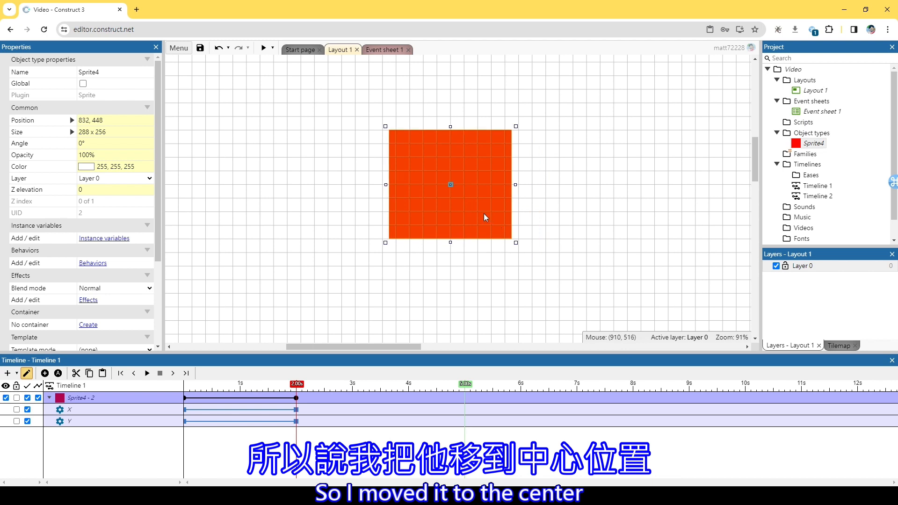
pyautogui.click(46, 374)
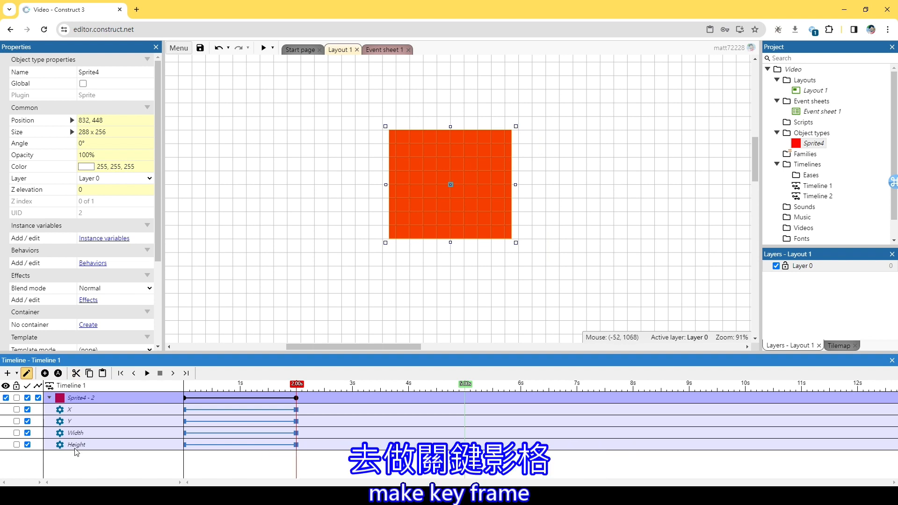
# Preview the size animation from 0.00 seconds and stop the playback.
pyautogui.click(134, 375)
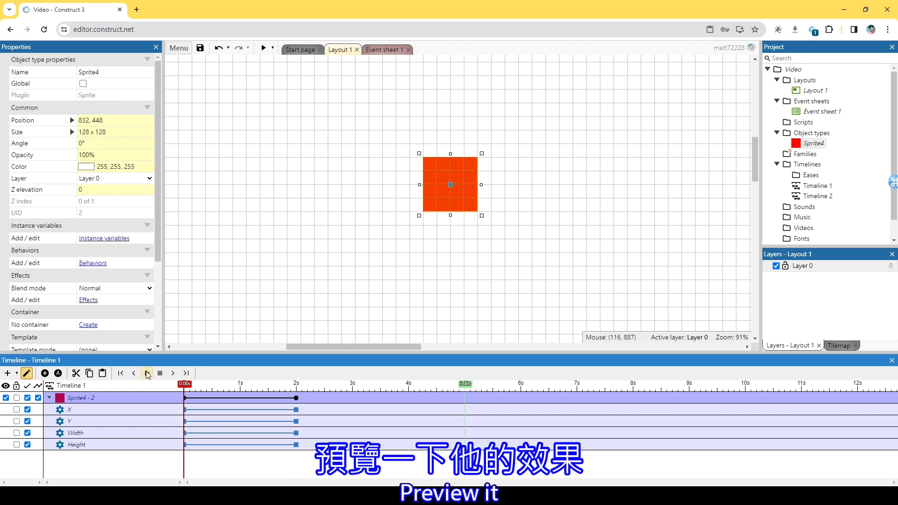
pyautogui.click(147, 375)
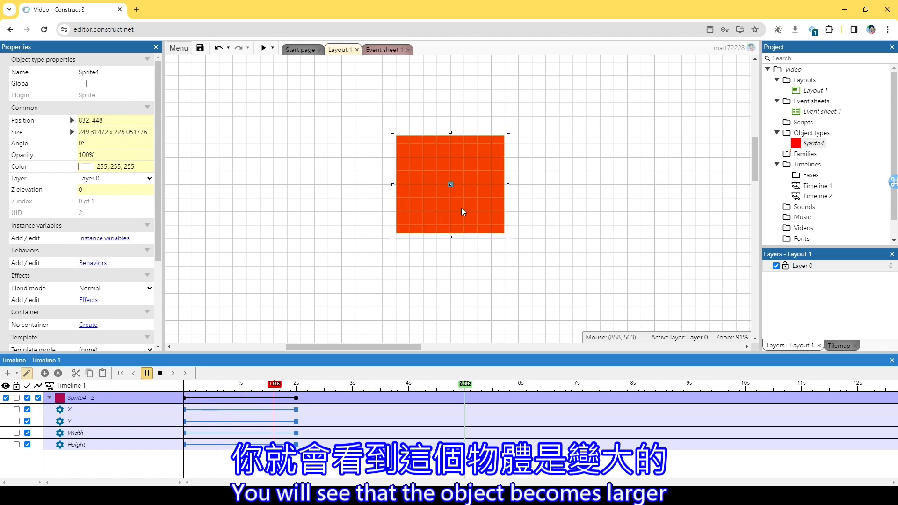
pyautogui.click(160, 374)
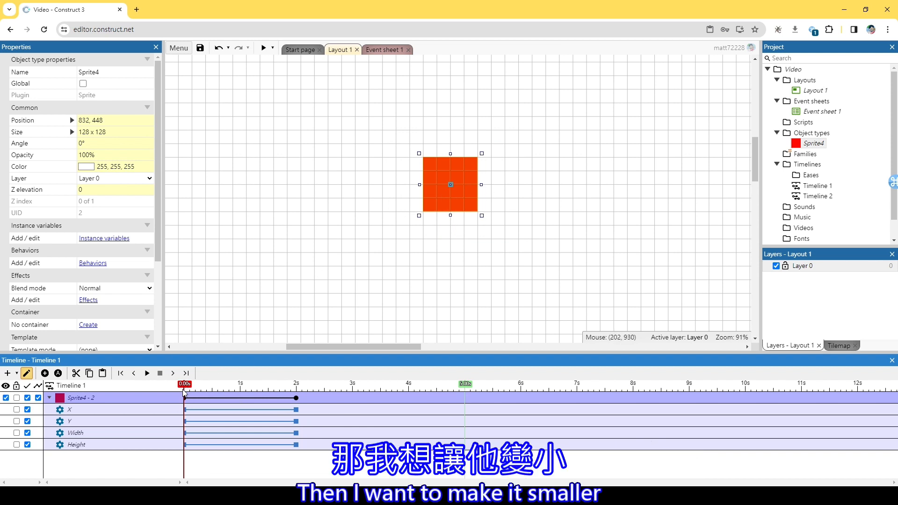
# Add a keyframe at 3.00 seconds and review the sprite's size at 0.00 and 2.00 seconds.
pyautogui.moveTo(182, 383); pyautogui.dragTo(353, 388)
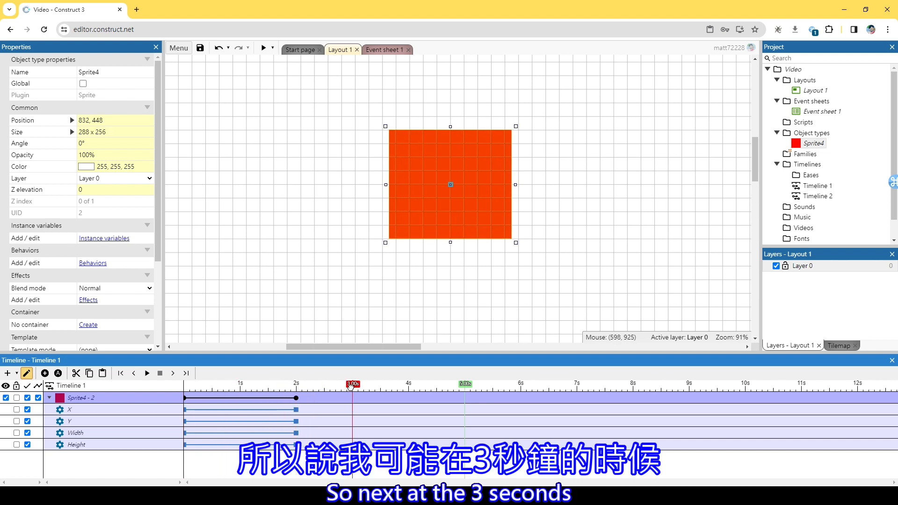
pyautogui.click(45, 373)
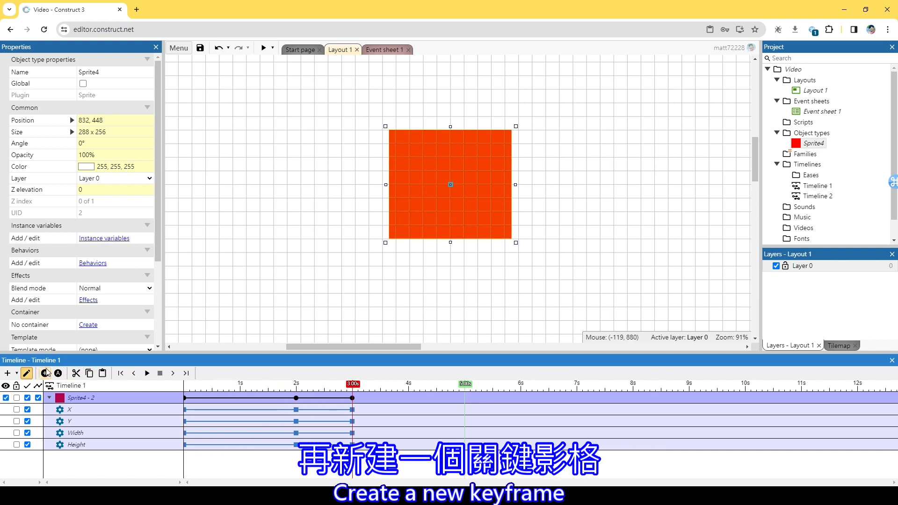
pyautogui.click(166, 381)
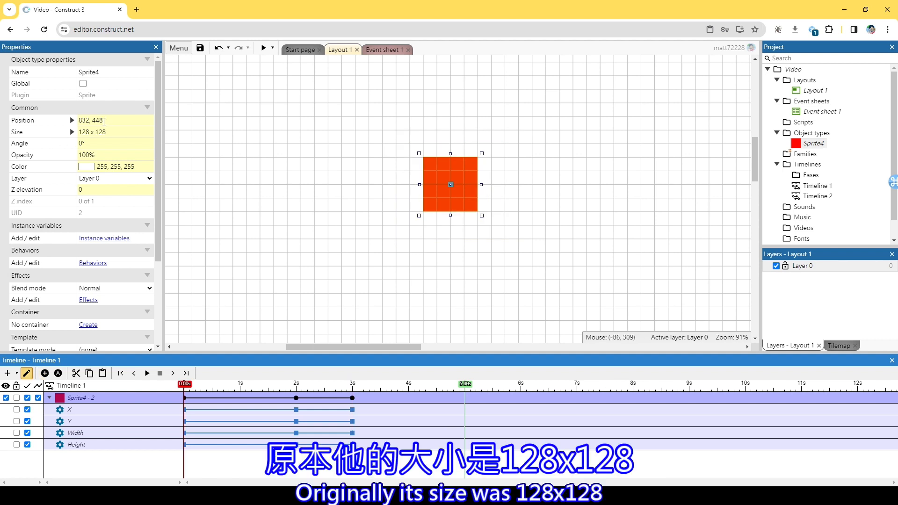
pyautogui.moveTo(184, 384); pyautogui.dragTo(296, 383)
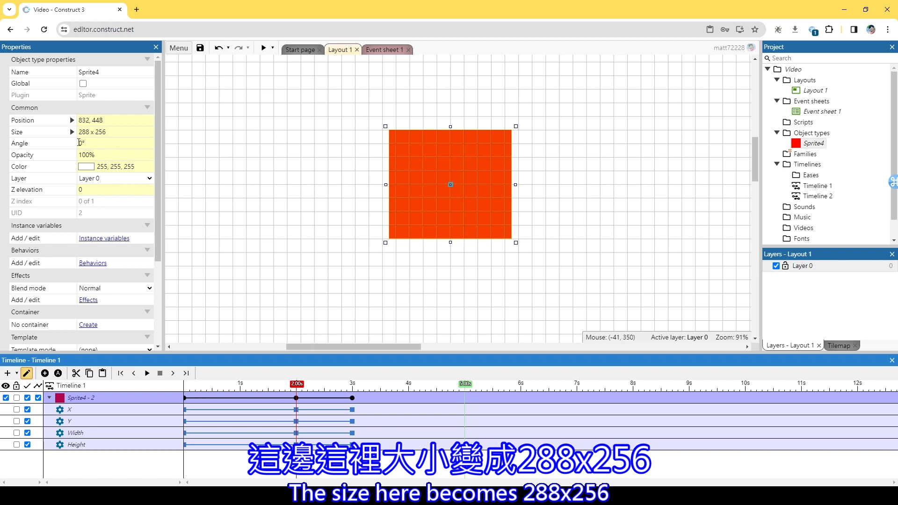
pyautogui.moveTo(296, 383); pyautogui.dragTo(352, 390)
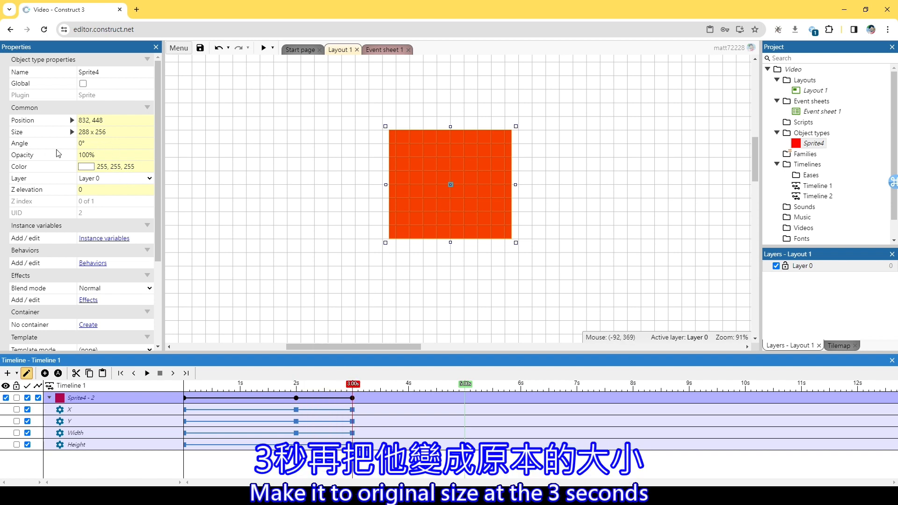
# Set the sprite's size to 128 x 128 at 3.00 seconds and record it in the keyframe.
pyautogui.click(117, 133)
pyautogui.write('128x128')
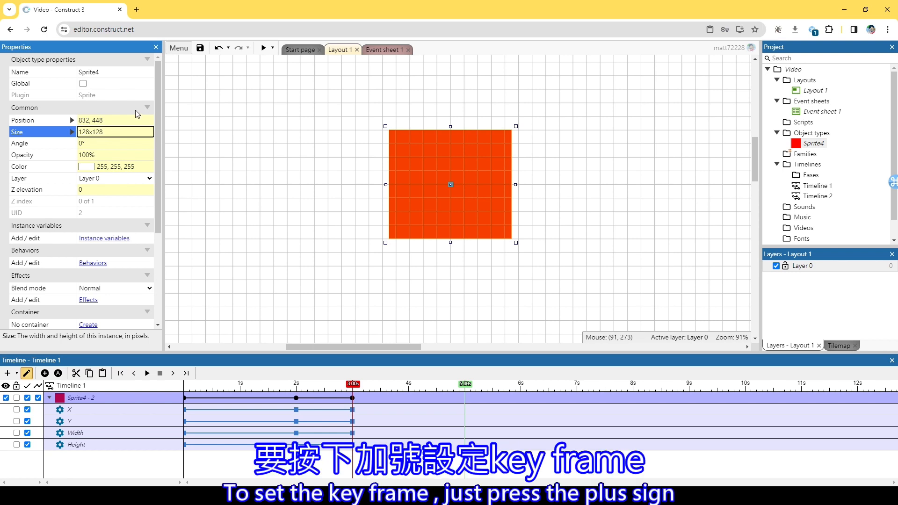
pyautogui.press('Tab')
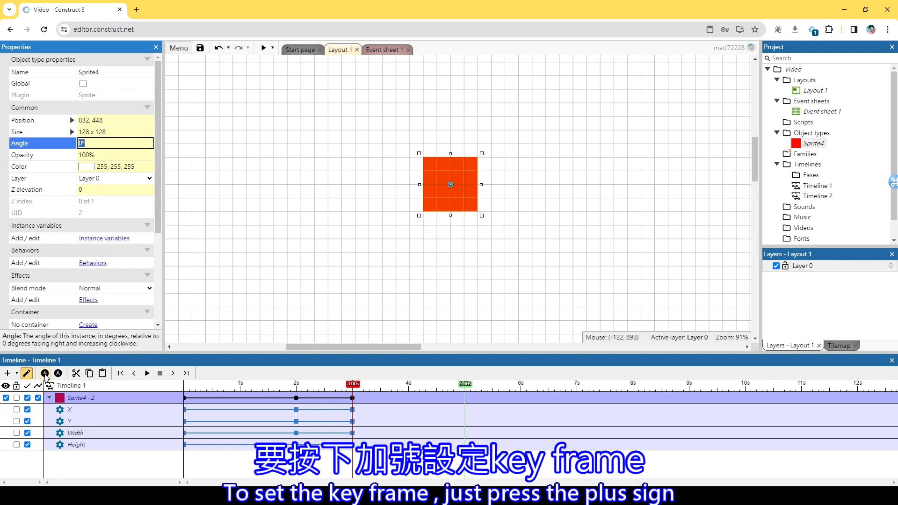
pyautogui.click(45, 373)
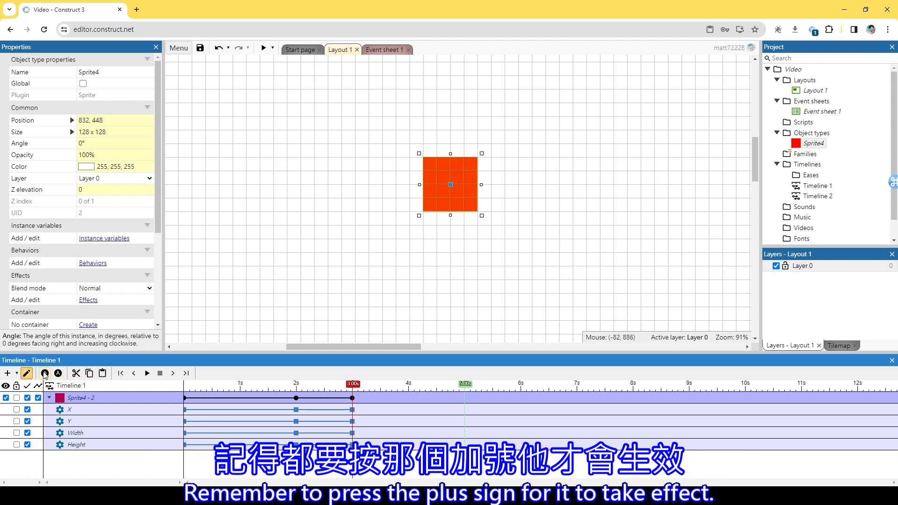
# Play the grow-and-shrink animation from the start of the timeline.
pyautogui.moveTo(353, 384); pyautogui.dragTo(185, 384)
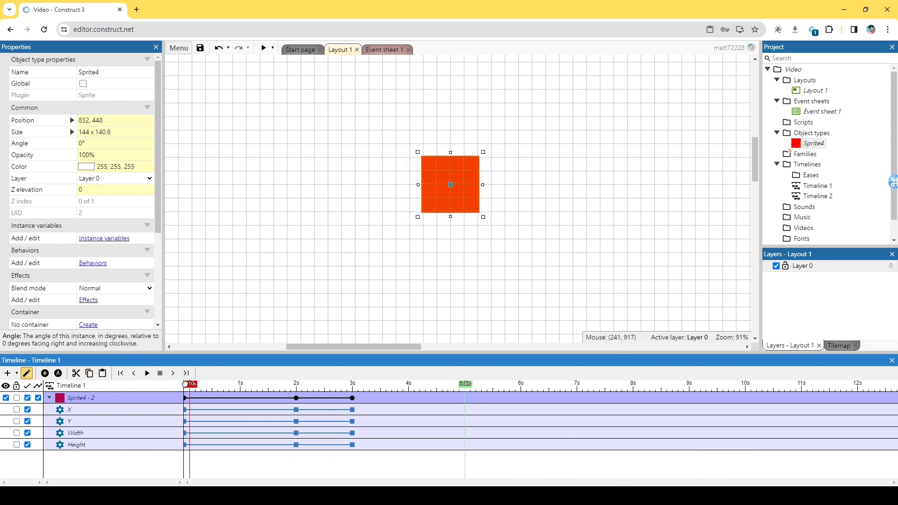
pyautogui.click(147, 374)
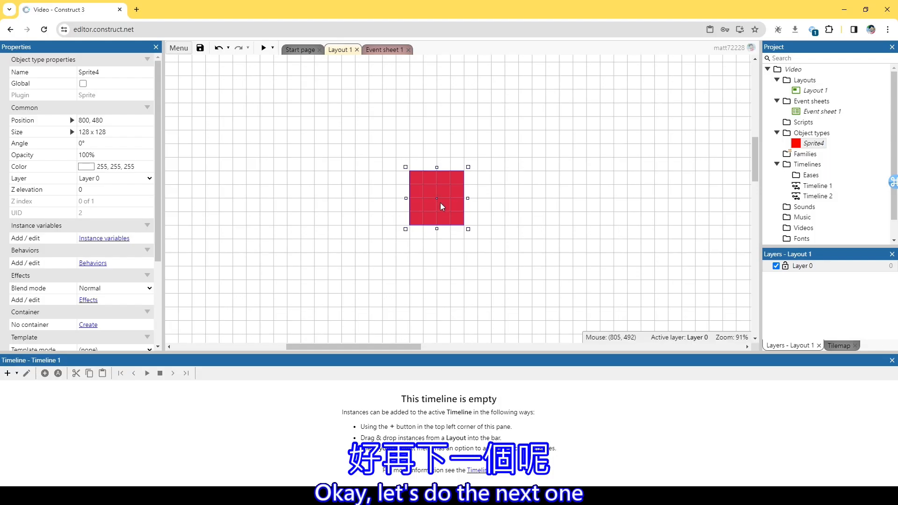
# Move the sprite to 800, 416 and add it to the empty Timeline 1, with the playhead at 2.00 seconds.
pyautogui.moveTo(439, 203); pyautogui.dragTo(443, 173)
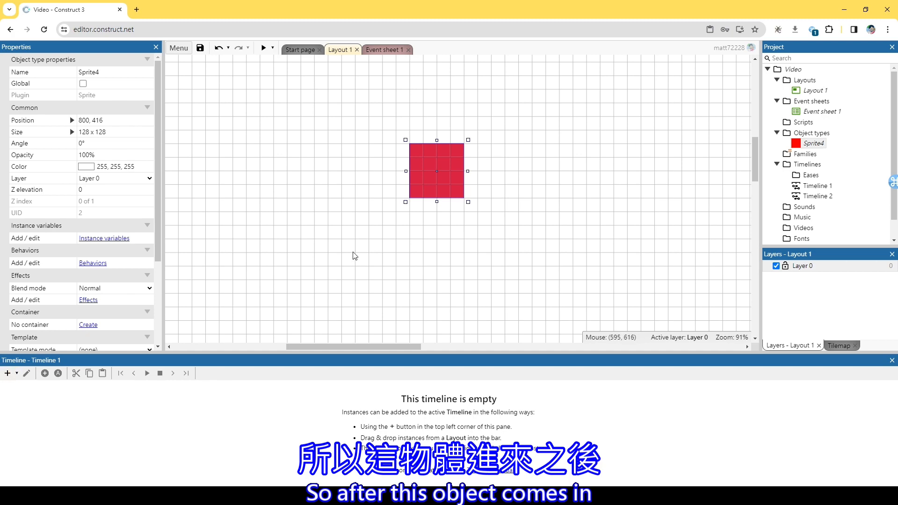
pyautogui.click(7, 373)
pyautogui.click(314, 195)
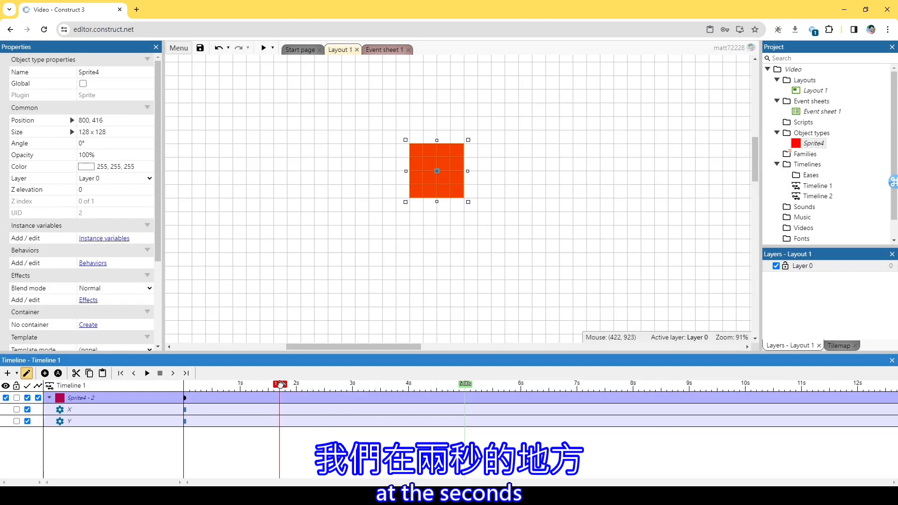
pyautogui.moveTo(281, 384); pyautogui.dragTo(297, 383)
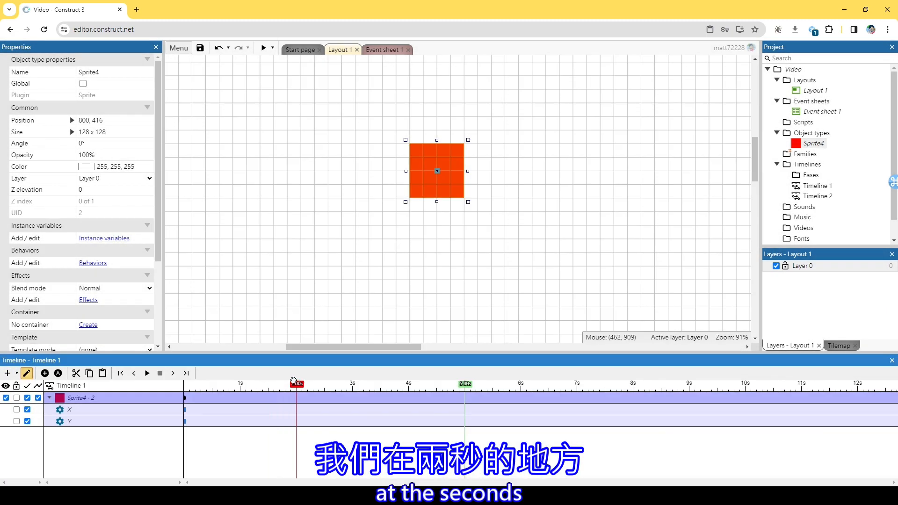
# Add a keyframe at 2.00 seconds, rotate the sprite to about 49.5°, and record the angle in that keyframe.
pyautogui.click(45, 373)
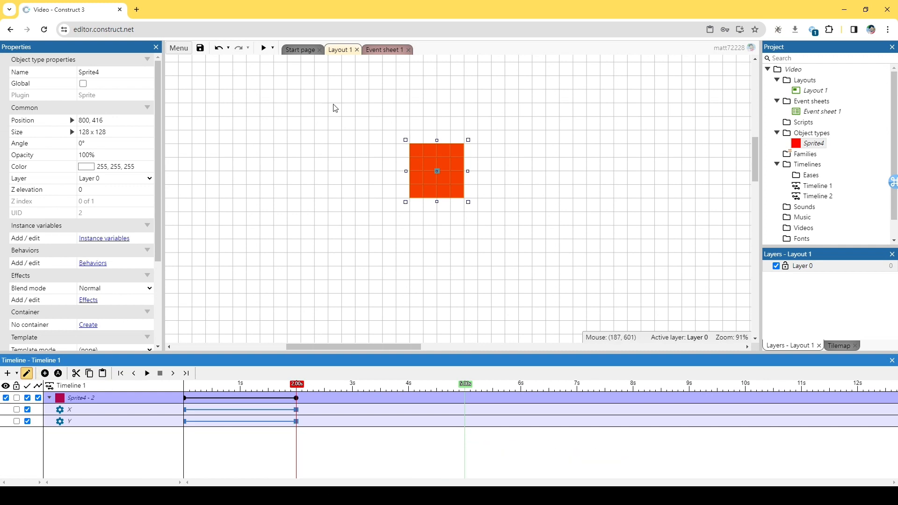
pyautogui.moveTo(474, 134); pyautogui.dragTo(483, 175)
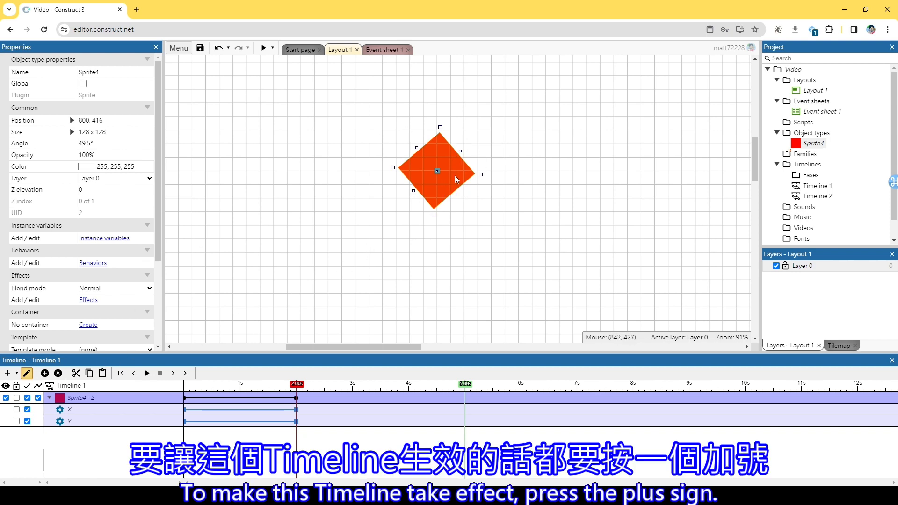
pyautogui.click(47, 373)
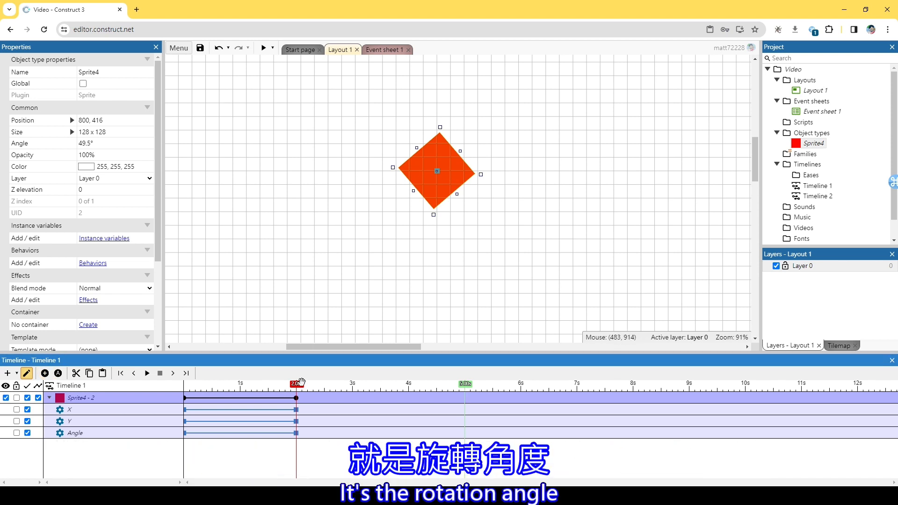
# Rotate the sprite to about 291.5° at 4.00 seconds and record it in a keyframe.
pyautogui.moveTo(297, 383); pyautogui.dragTo(408, 379)
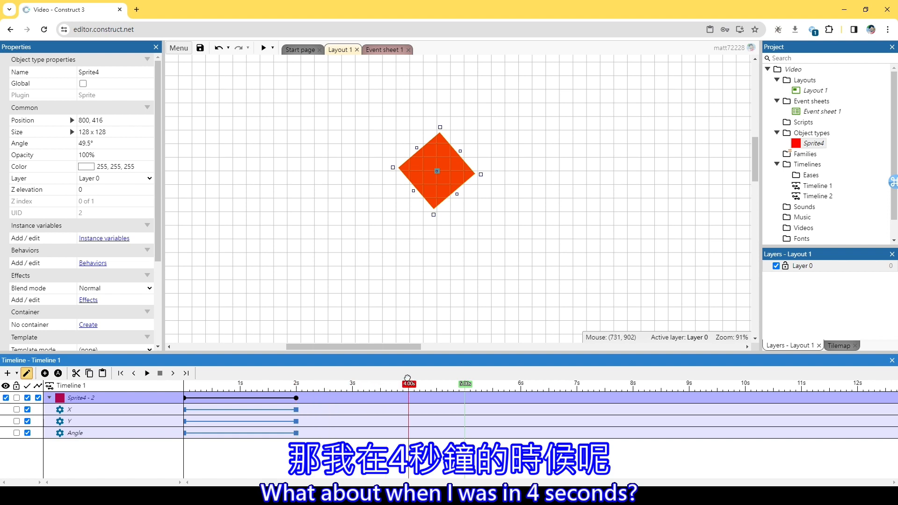
pyautogui.moveTo(440, 117); pyautogui.dragTo(309, 225)
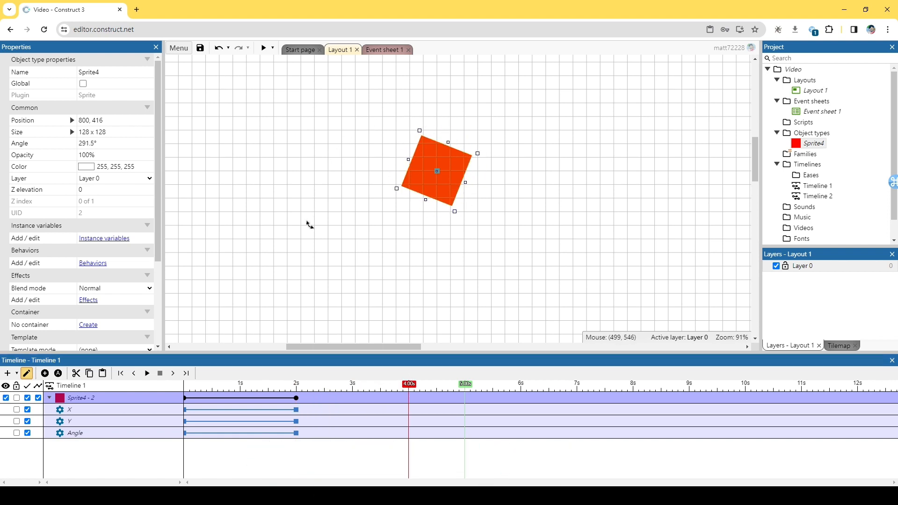
pyautogui.click(45, 373)
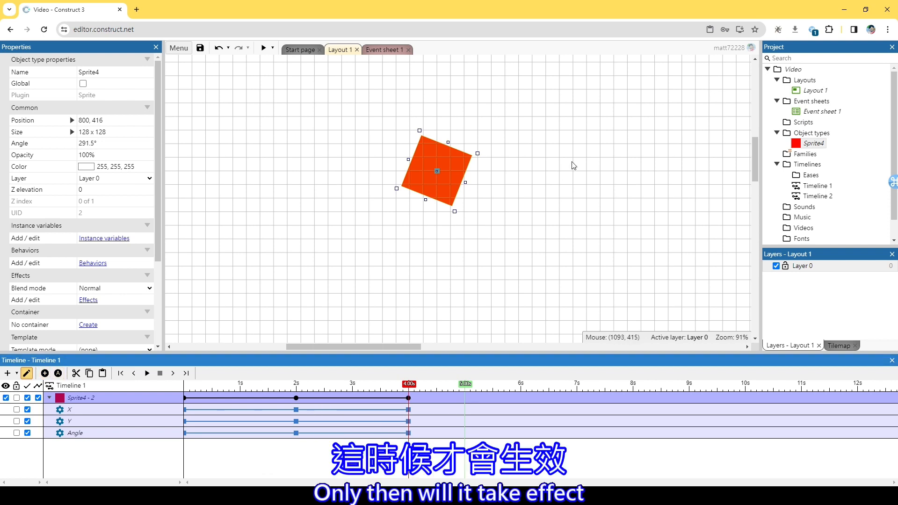
# Set the sprite's angle to 0° at 5.00 seconds and record it in a keyframe.
pyautogui.moveTo(409, 384); pyautogui.dragTo(464, 384)
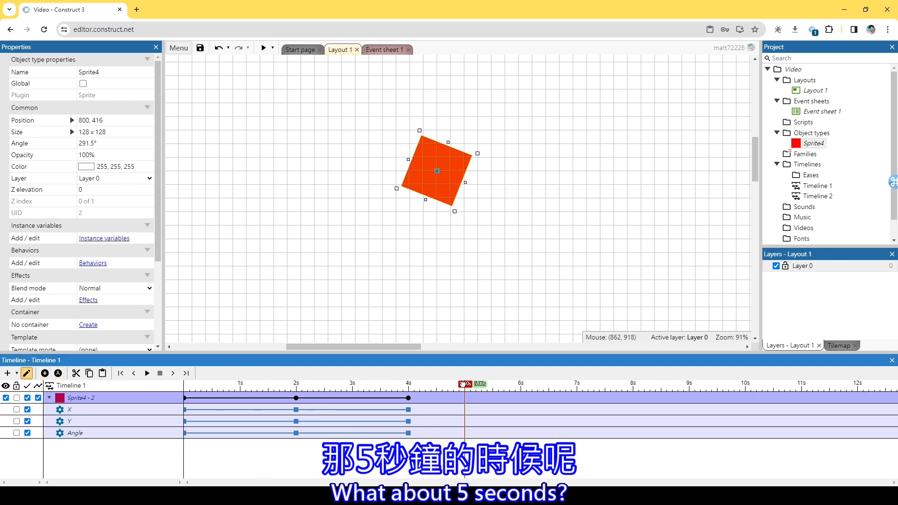
pyautogui.click(108, 143)
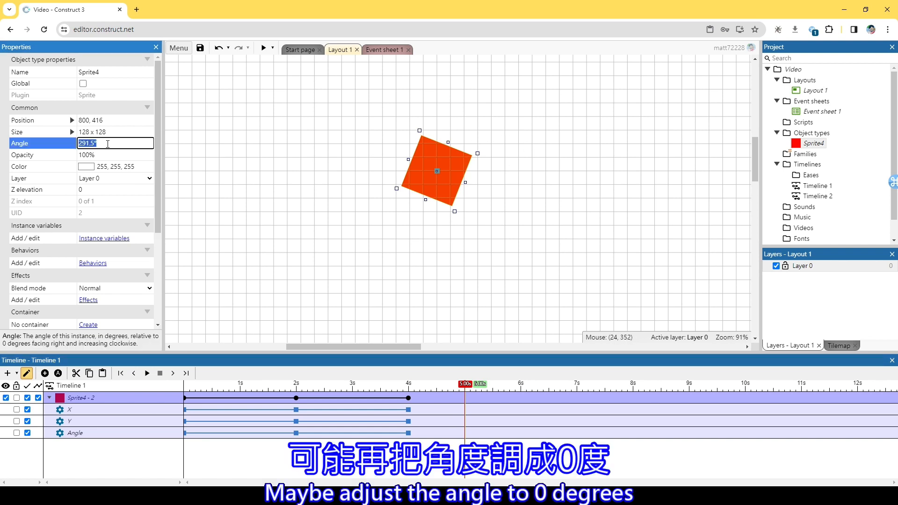
pyautogui.write('0')
pyautogui.press('Tab')
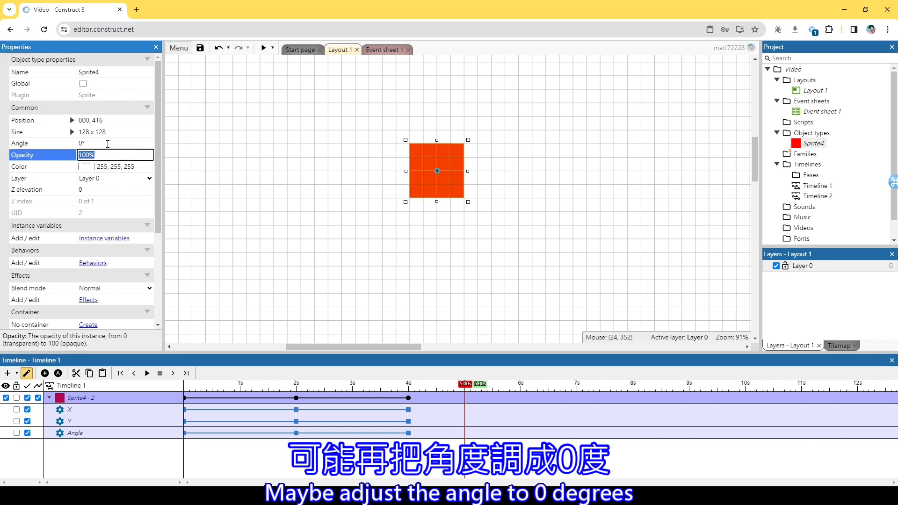
pyautogui.click(44, 373)
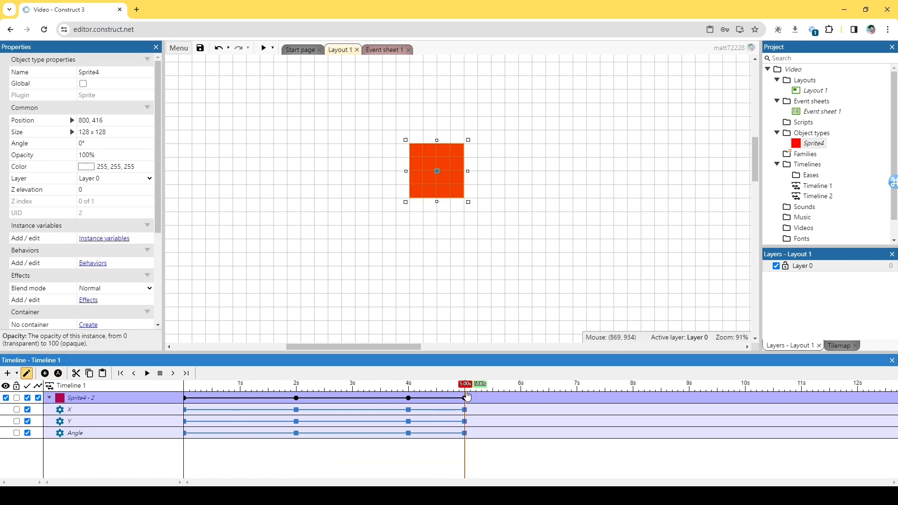
# Play the rotation animation from the start of the timeline.
pyautogui.moveTo(464, 381); pyautogui.dragTo(184, 382)
pyautogui.click(147, 374)
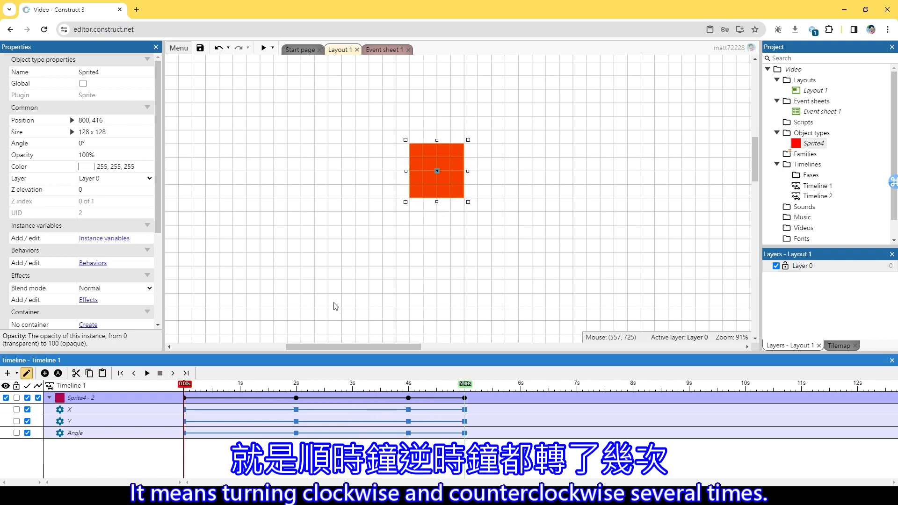
pyautogui.click(147, 372)
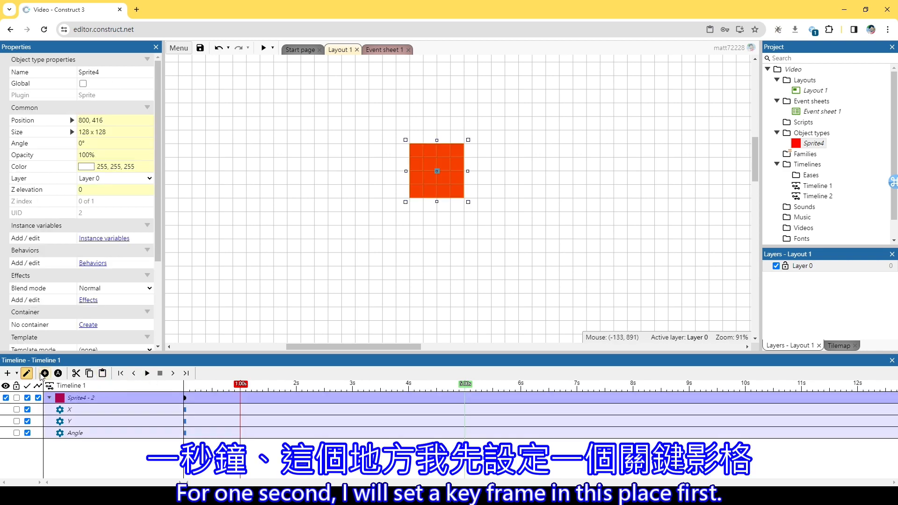
# Add a keyframe at 1.00 second with the sprite moved to 448, 320.
pyautogui.click(44, 374)
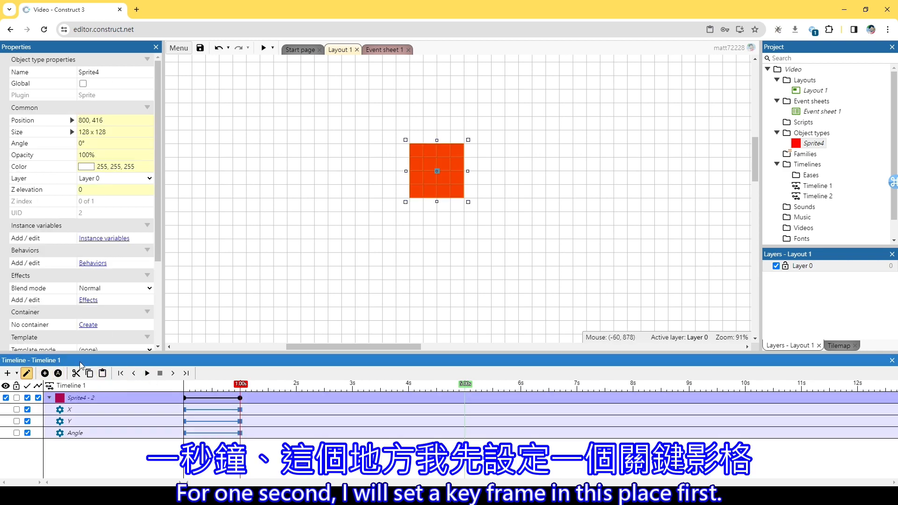
pyautogui.moveTo(433, 186); pyautogui.dragTo(279, 151)
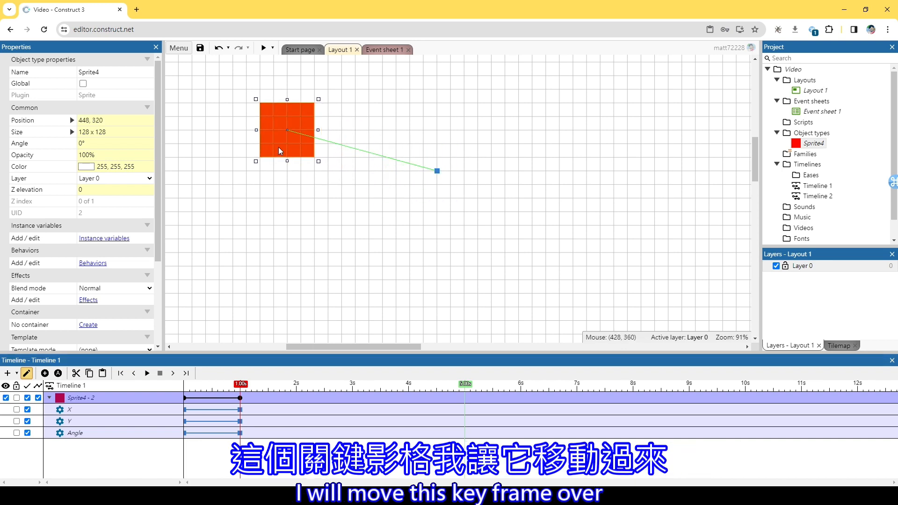
pyautogui.click(44, 373)
# Rotate the sprite to about 314.3° at 1.00 second and record it in the keyframe.
pyautogui.click(249, 176)
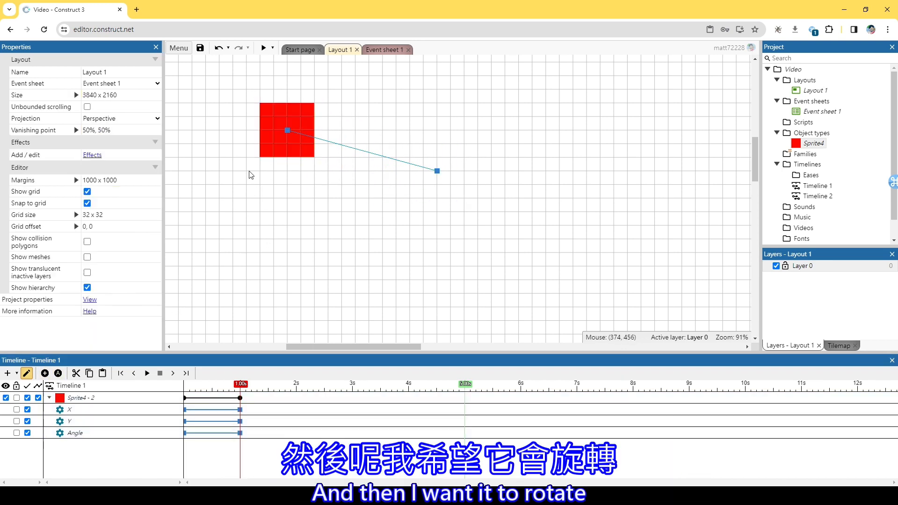
pyautogui.click(262, 141)
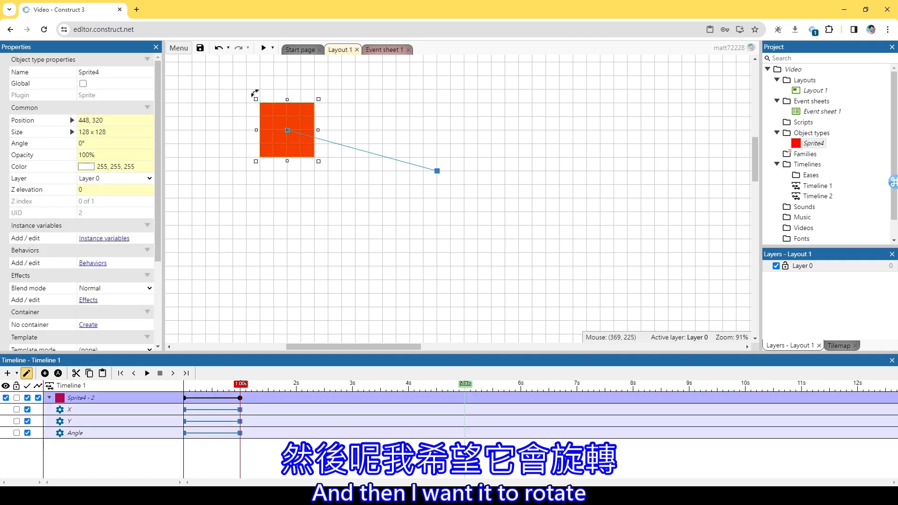
pyautogui.moveTo(255, 93); pyautogui.dragTo(220, 117)
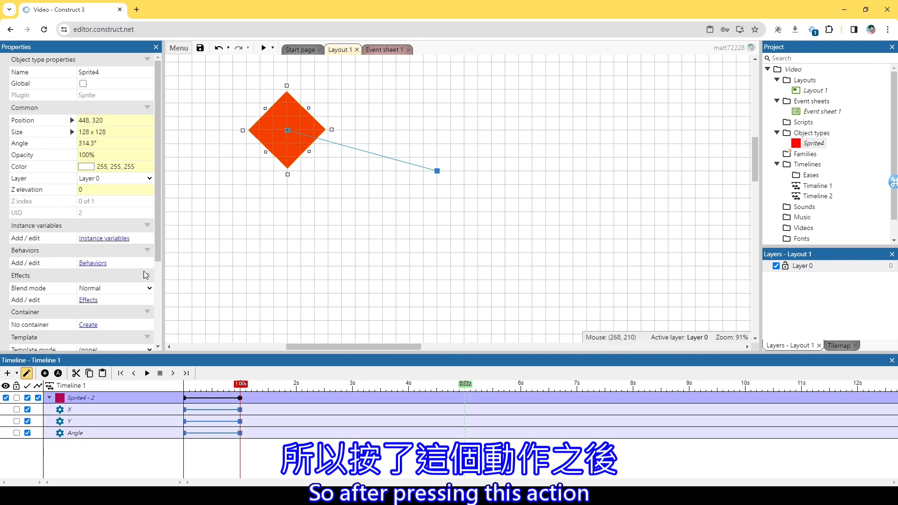
pyautogui.click(46, 373)
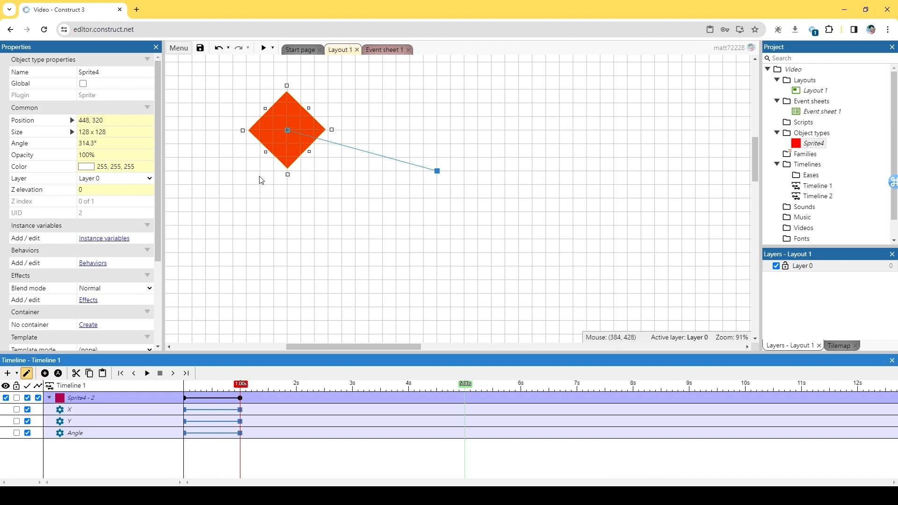
# Add a keyframe at 2.00 seconds with the sprite at about 488, 662, rotated to about 261.8° and enlarged to 256 x 256.
pyautogui.doubleClick(296, 384)
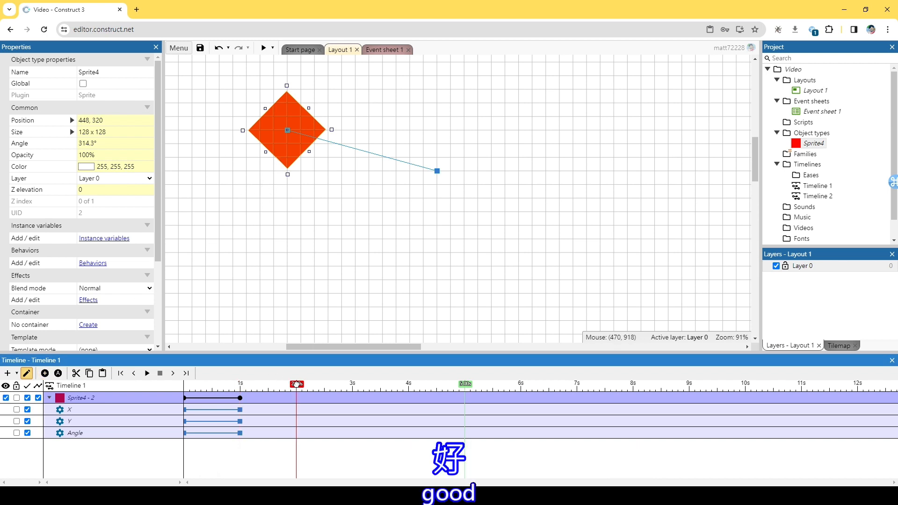
pyautogui.moveTo(184, 385); pyautogui.dragTo(292, 382)
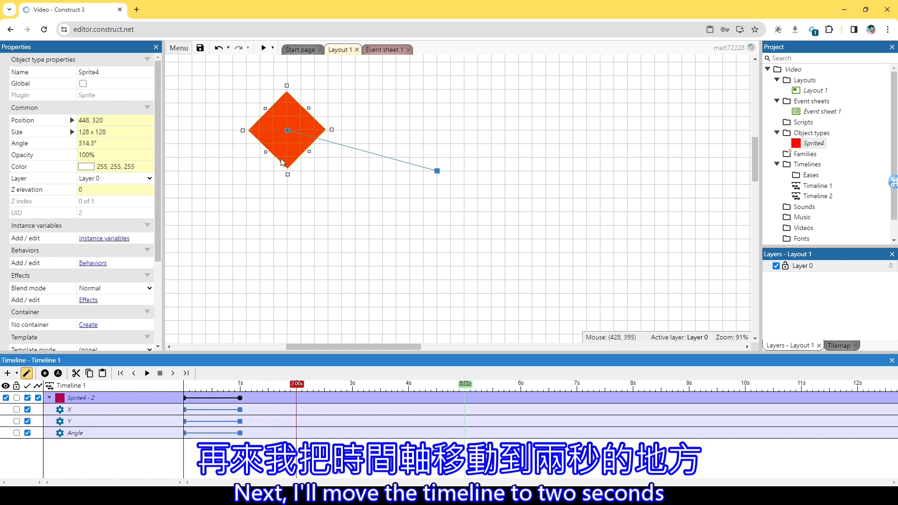
pyautogui.moveTo(282, 155); pyautogui.dragTo(283, 271)
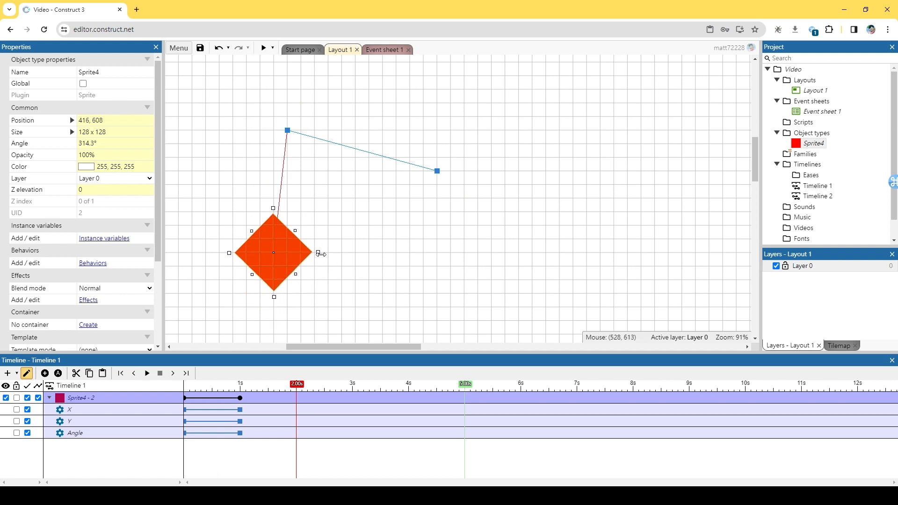
pyautogui.moveTo(327, 254); pyautogui.dragTo(325, 181)
pyautogui.moveTo(308, 280); pyautogui.dragTo(368, 323)
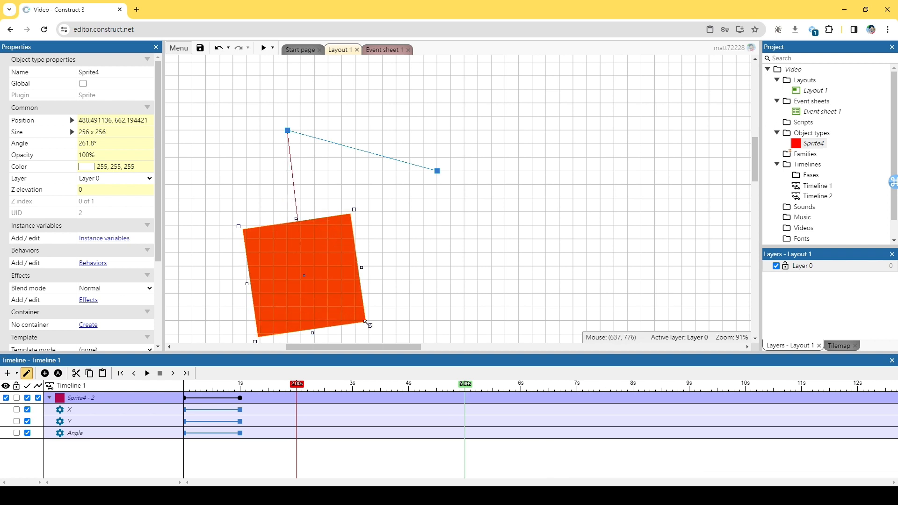
pyautogui.click(44, 374)
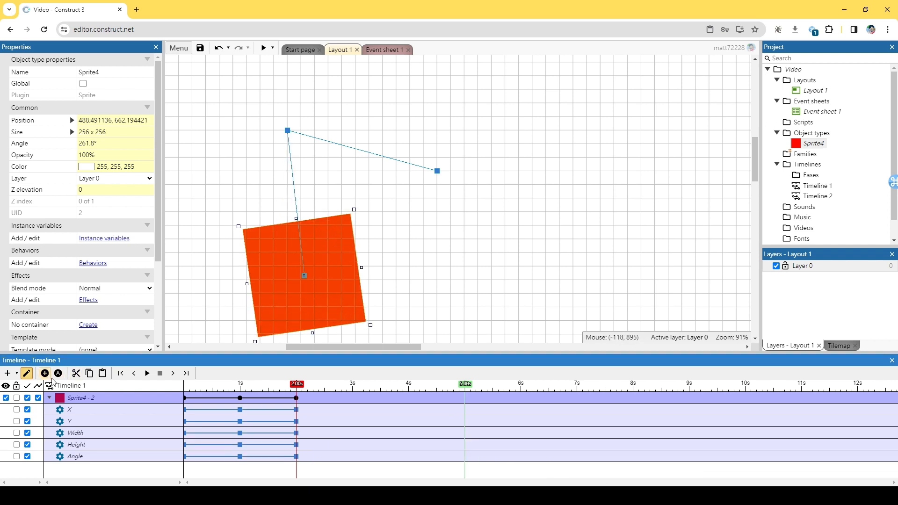
# Add a keyframe at 3.00 seconds with the sprite moved to 1280, 416 and rotated to about 162.6°.
pyautogui.click(354, 384)
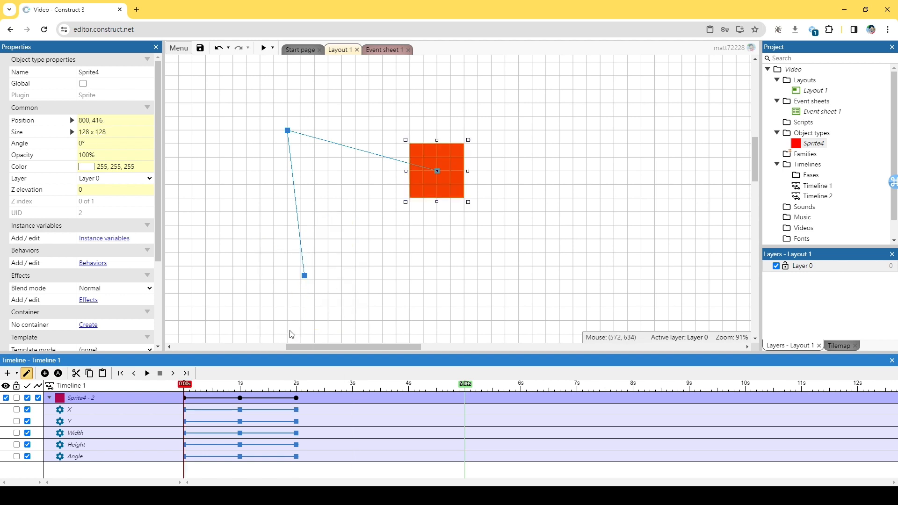
pyautogui.click(184, 389)
pyautogui.moveTo(182, 383); pyautogui.dragTo(350, 391)
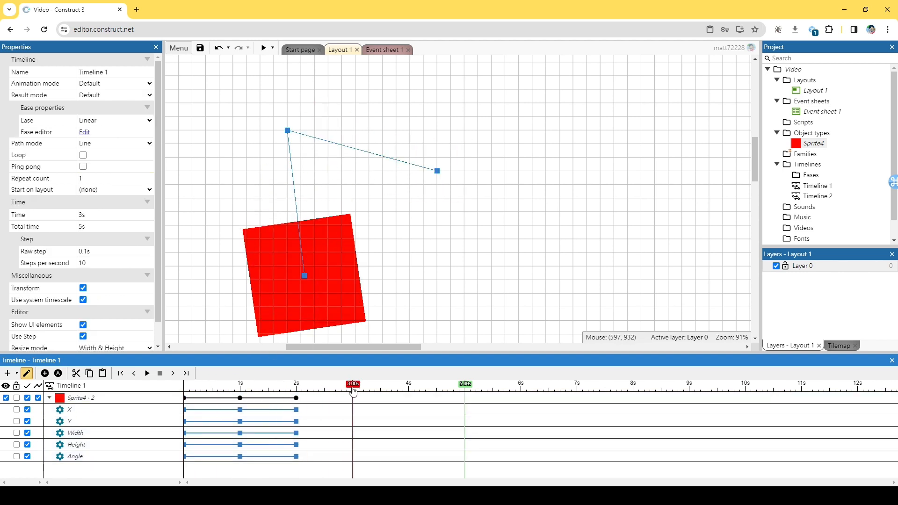
pyautogui.moveTo(331, 305); pyautogui.dragTo(666, 204)
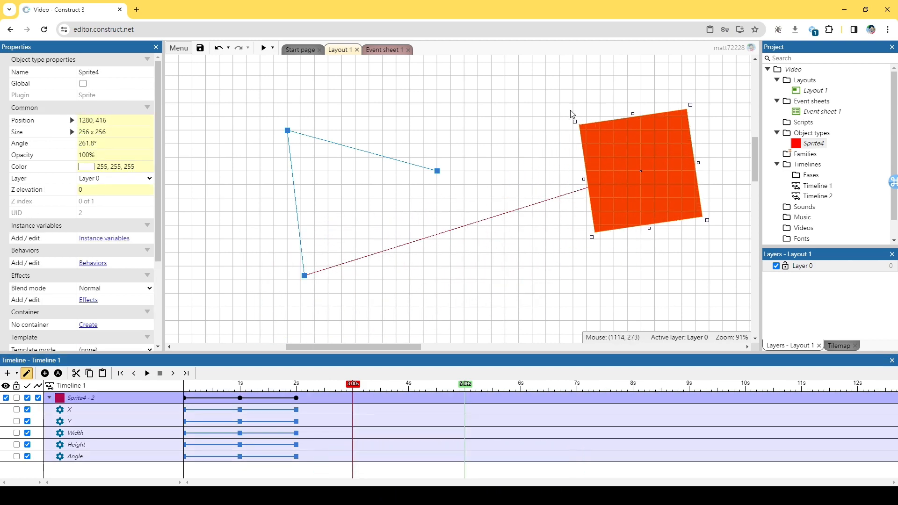
pyautogui.moveTo(570, 116); pyautogui.dragTo(565, 315)
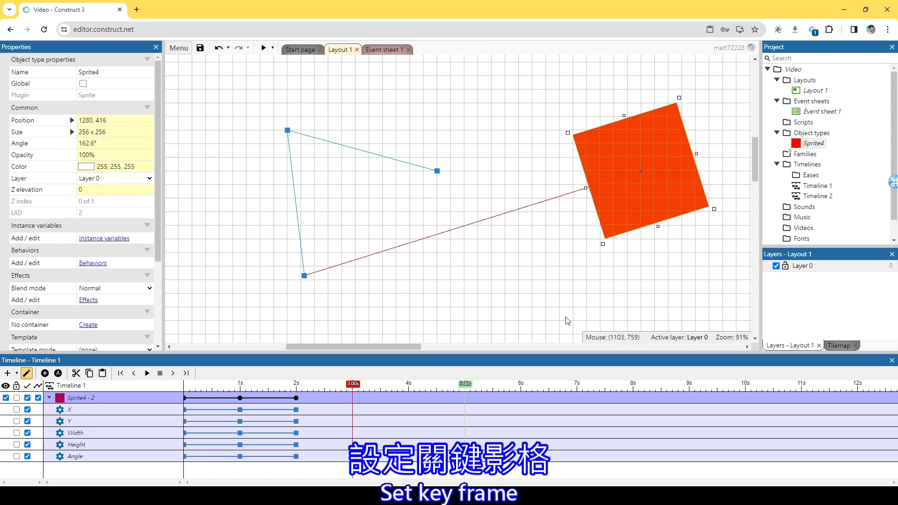
pyautogui.click(45, 373)
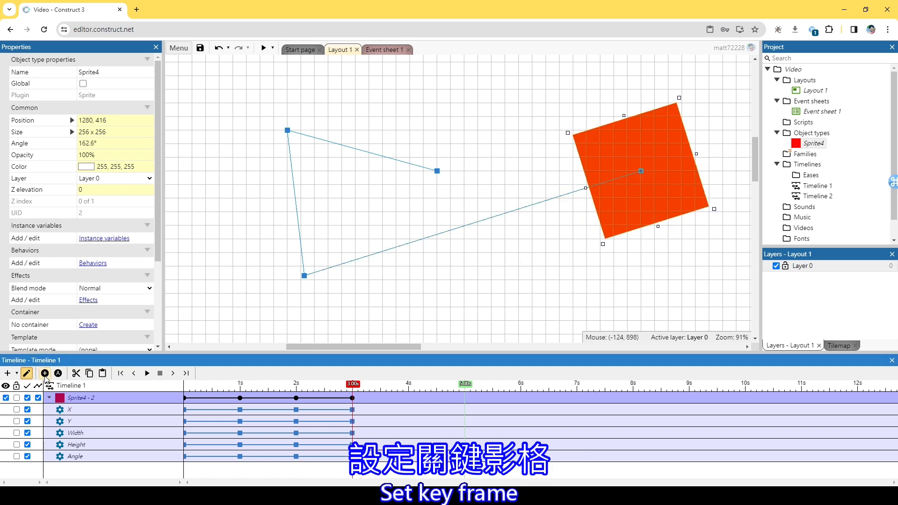
# Play the combined movement, size and rotation animation from the start of the timeline.
pyautogui.moveTo(351, 384); pyautogui.dragTo(163, 392)
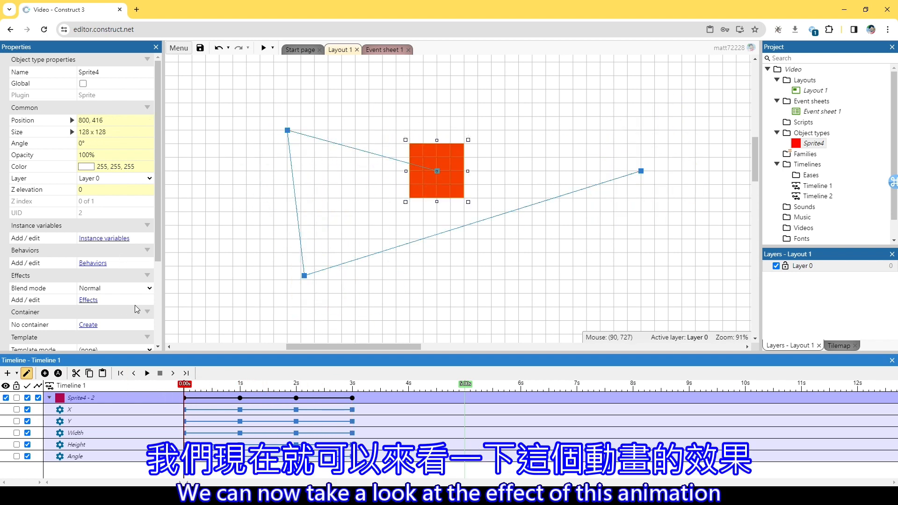
pyautogui.click(147, 373)
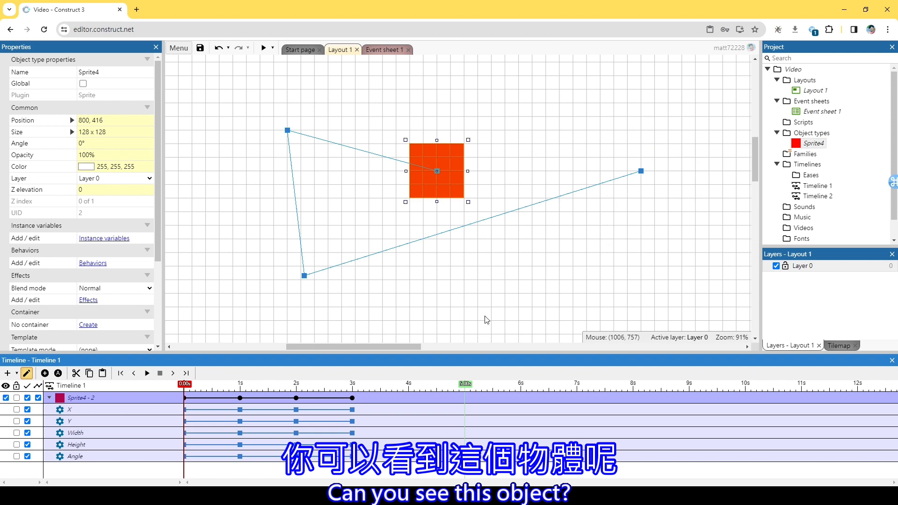
pyautogui.click(147, 373)
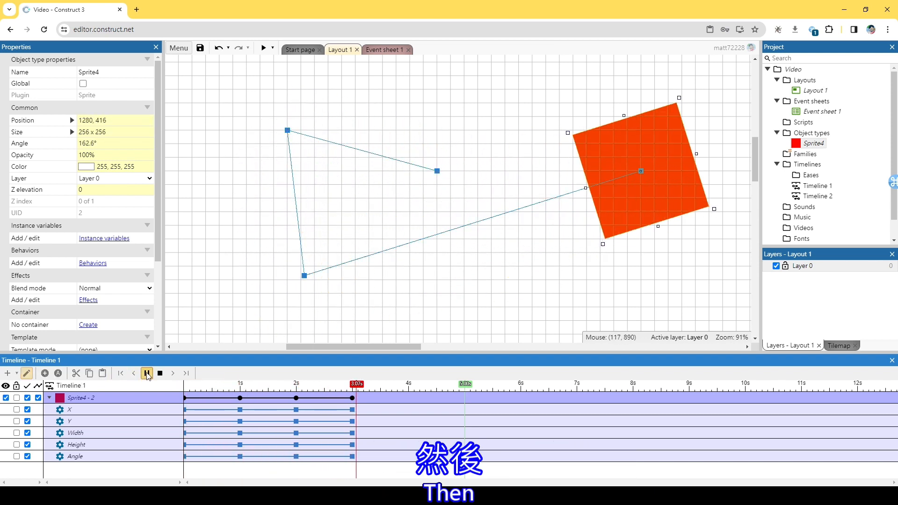
# Add a keyframe at 4.00 seconds with the sprite at about 997, 395 and shrunk to 160 x 128.
pyautogui.click(409, 384)
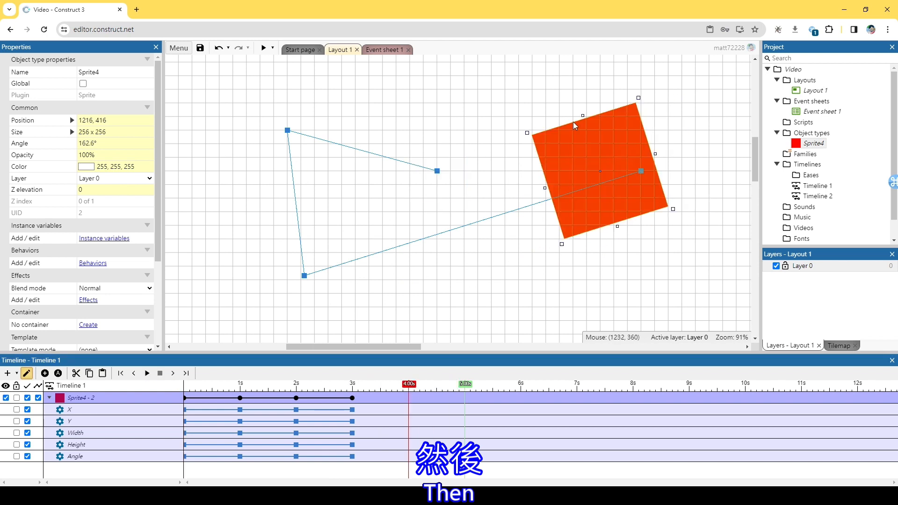
pyautogui.moveTo(628, 151); pyautogui.dragTo(519, 111)
pyautogui.moveTo(570, 57); pyautogui.dragTo(548, 148)
pyautogui.click(45, 373)
# Add a keyframe at 5.00 seconds with the sprite at 800, 416, its size 128 x 128 and its angle 0°.
pyautogui.click(463, 386)
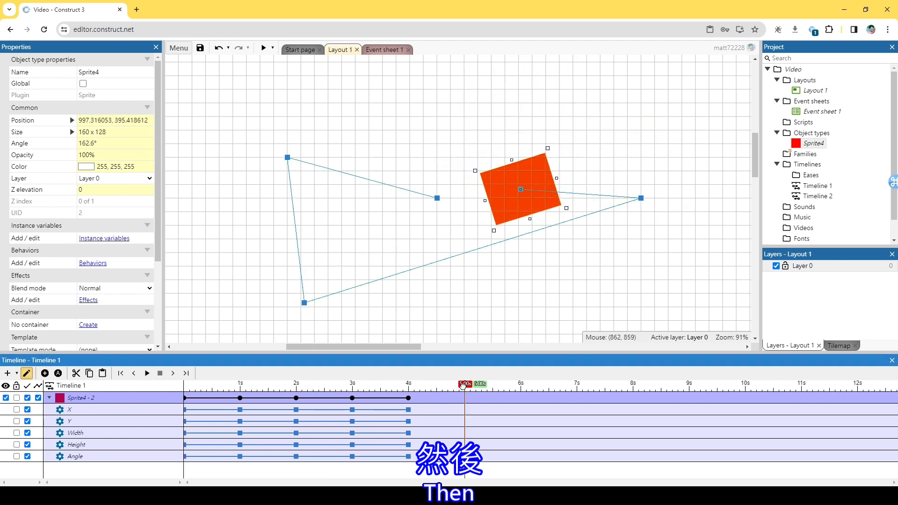
pyautogui.moveTo(523, 190); pyautogui.dragTo(439, 198)
pyautogui.click(117, 129)
pyautogui.write('128,12')
pyautogui.press('Return')
pyautogui.click(117, 129)
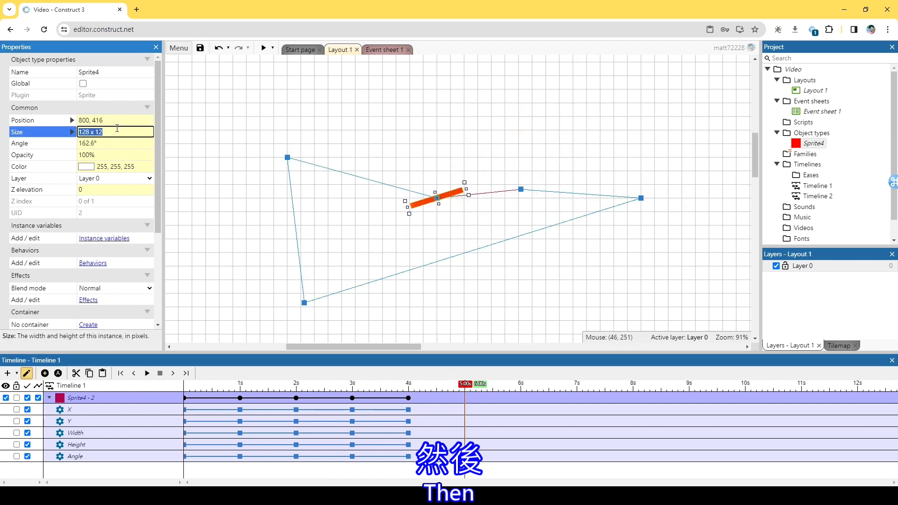
pyautogui.write('128,128')
pyautogui.press('Tab')
pyautogui.write('0')
pyautogui.press('Tab')
pyautogui.click(45, 374)
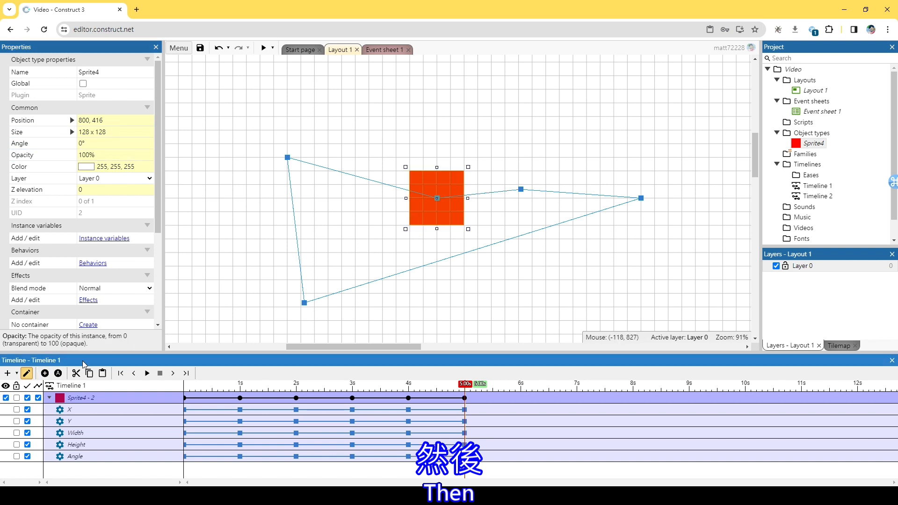
# Play the complete five-second animation of the red sprite from the beginning of the timeline.
pyautogui.click(121, 373)
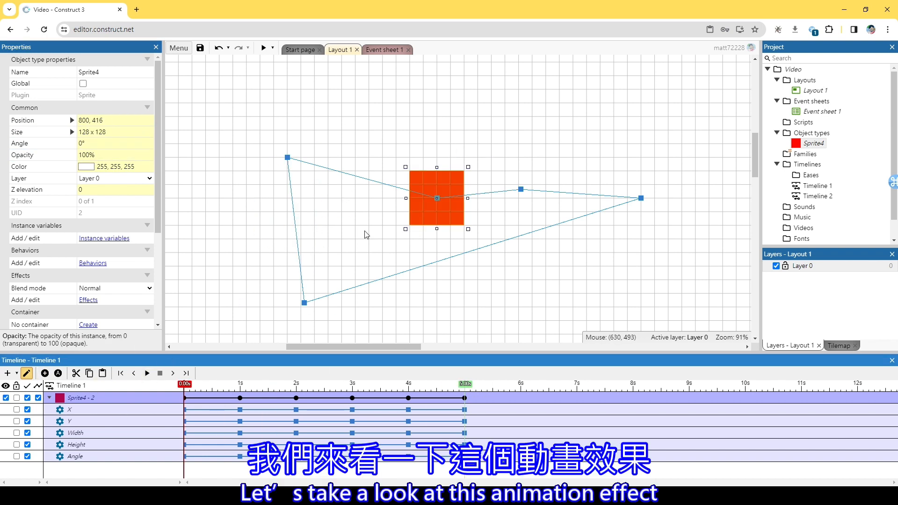
pyautogui.click(148, 374)
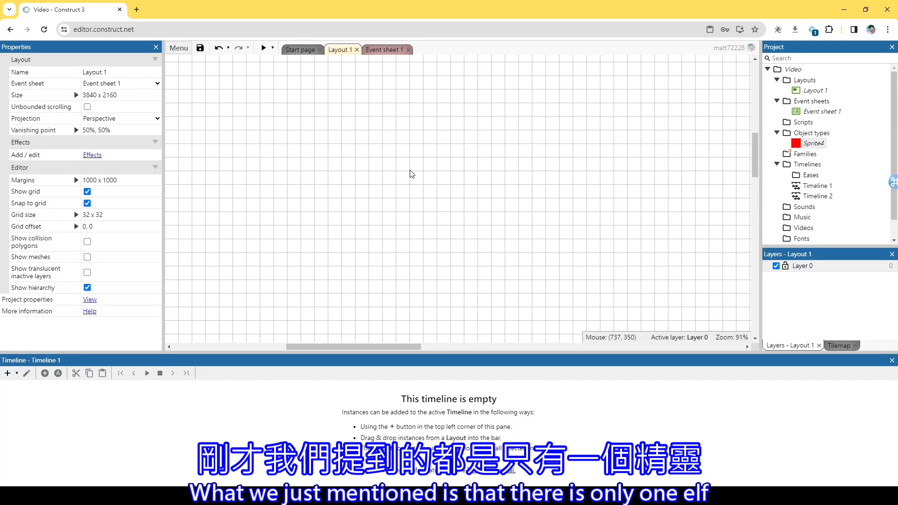
# Place an instance of the existing red Sprite4 object on the empty layout.
pyautogui.moveTo(816, 143); pyautogui.dragTo(274, 159)
pyautogui.click(474, 200)
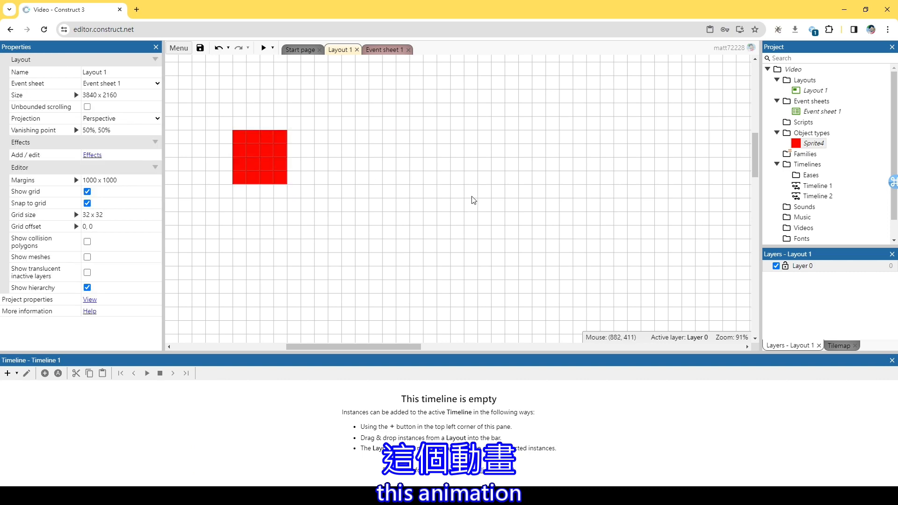
# Create a new Sprite object filled with blue and place it right of the red square at about 1299, 397, sized 160 x 160.
pyautogui.rightClick(474, 200)
pyautogui.click(459, 162)
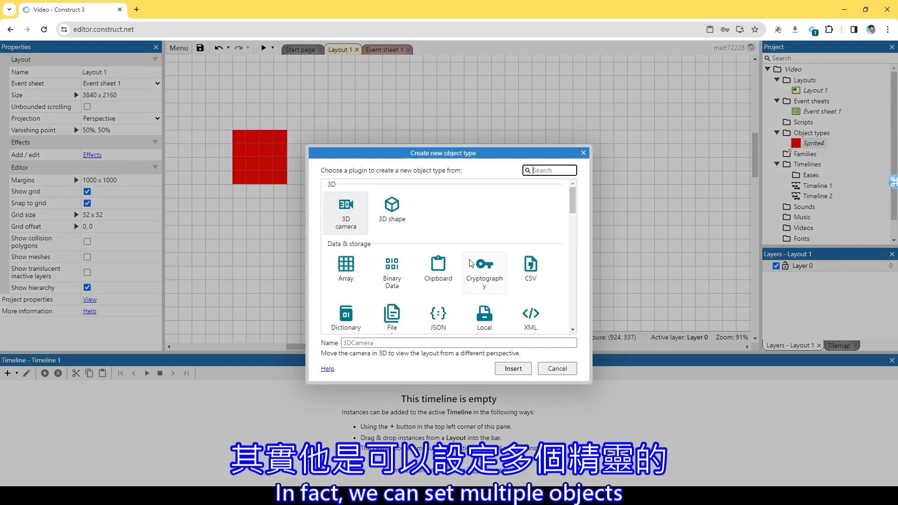
pyautogui.scroll(-2, 472, 252)
pyautogui.doubleClick(463, 284)
pyautogui.click(422, 232)
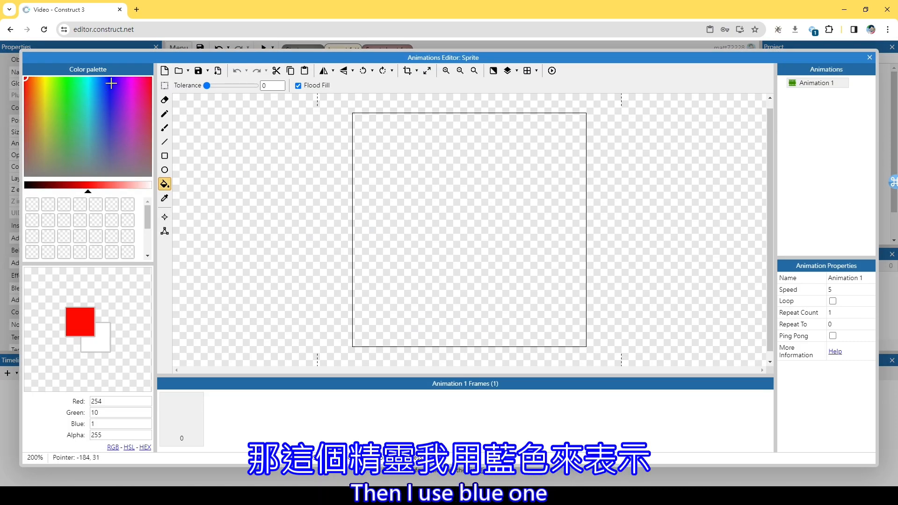
pyautogui.click(111, 80)
pyautogui.click(473, 216)
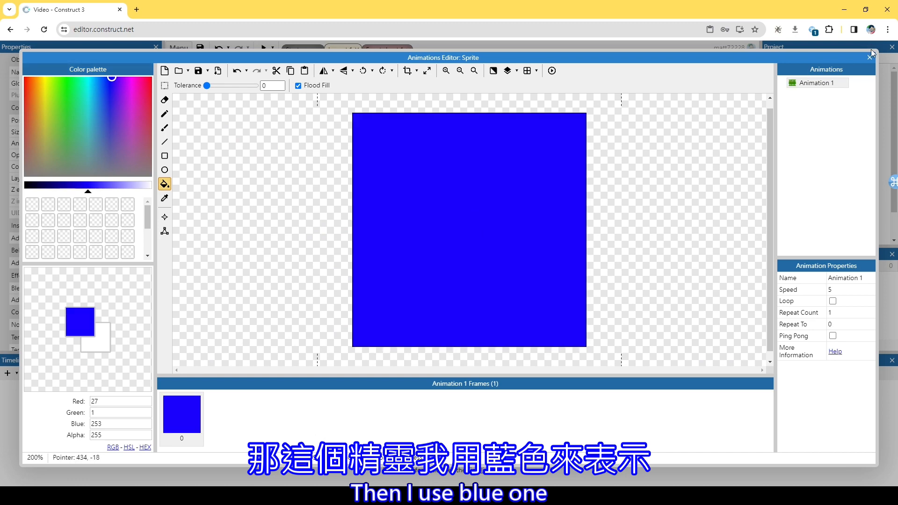
pyautogui.click(870, 57)
pyautogui.moveTo(437, 248); pyautogui.dragTo(690, 175)
pyautogui.moveTo(728, 114); pyautogui.dragTo(684, 158)
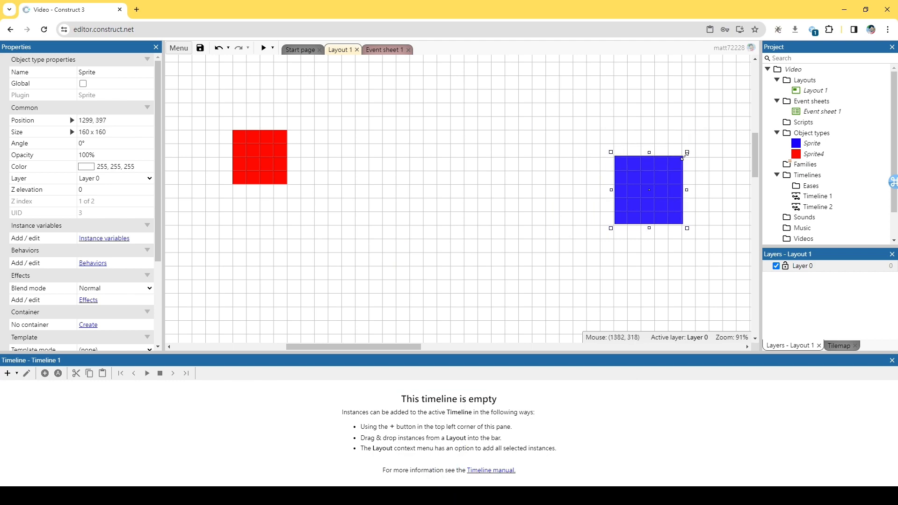
# Add both the red and the blue sprite instances as tracks to Timeline 1.
pyautogui.click(8, 373)
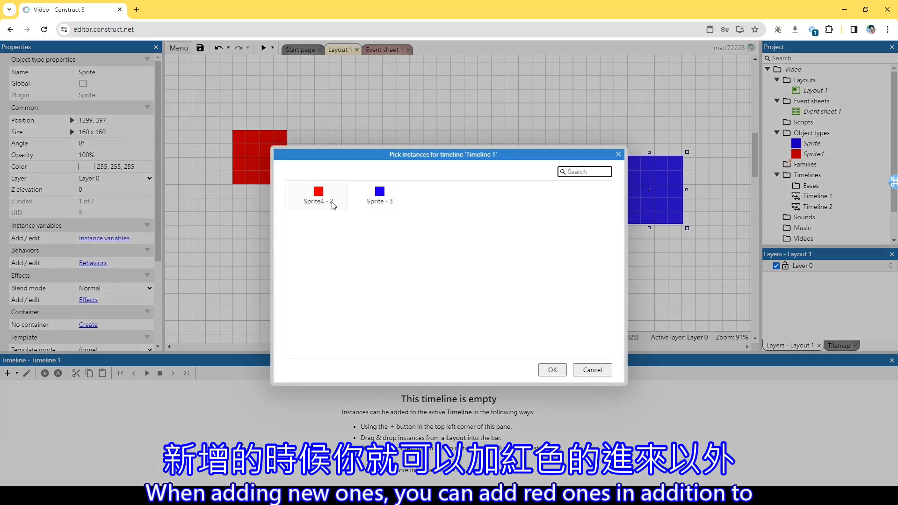
pyautogui.doubleClick(327, 193)
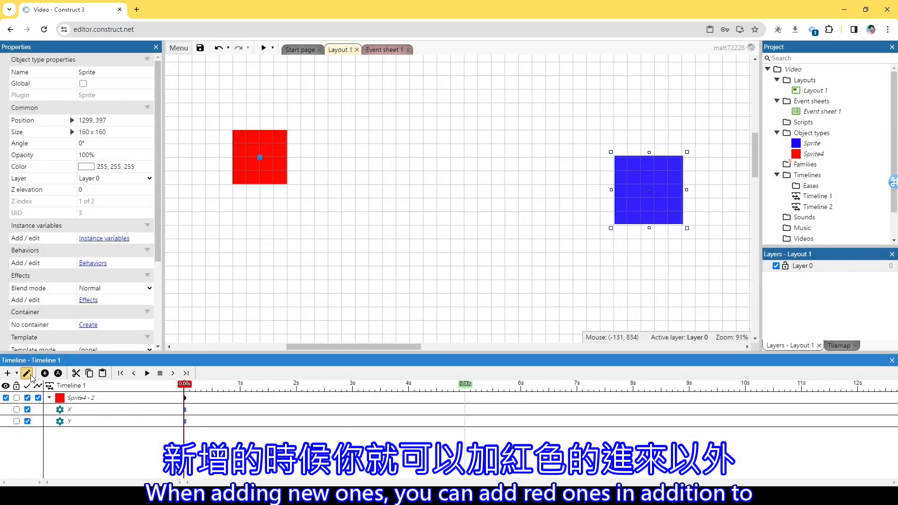
pyautogui.click(8, 373)
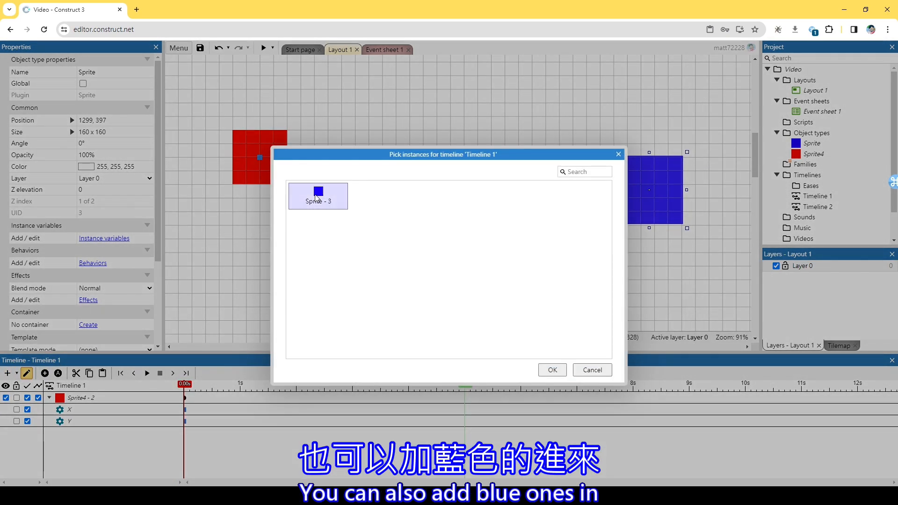
pyautogui.doubleClick(317, 199)
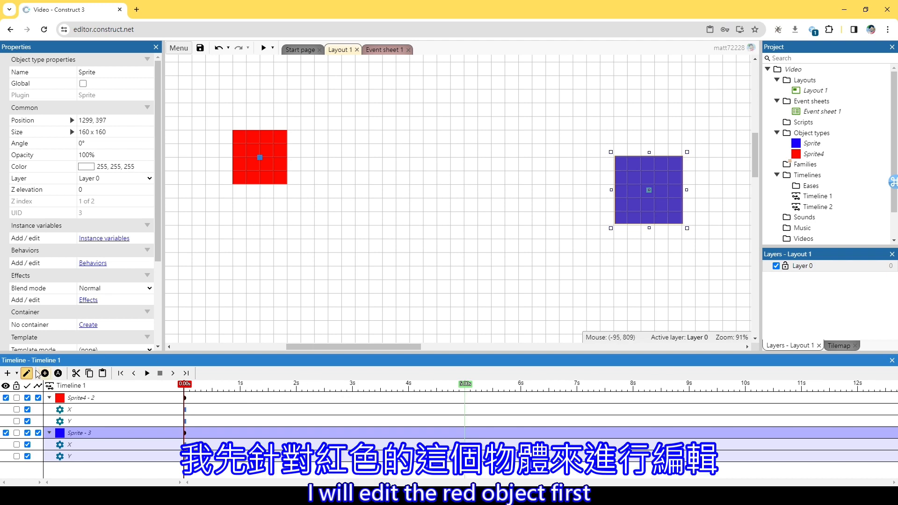
# Add a keyframe to the red sprite's track at 3.00 seconds with the sprite moved to 992, 192.
pyautogui.click(123, 399)
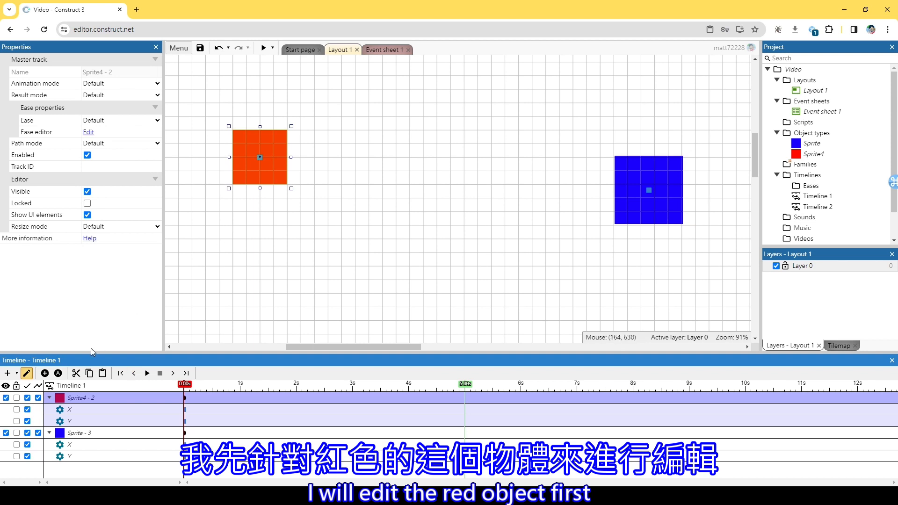
pyautogui.click(353, 388)
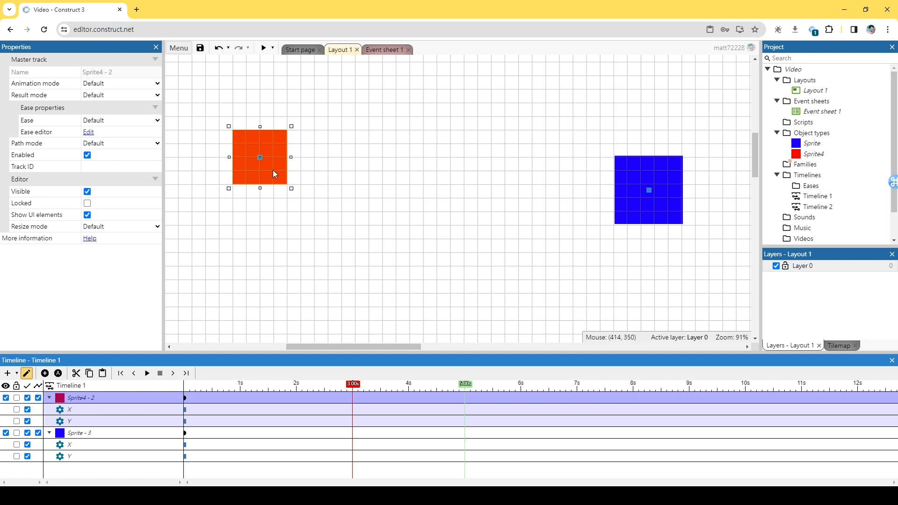
pyautogui.moveTo(275, 174); pyautogui.dragTo(534, 120)
pyautogui.click(45, 374)
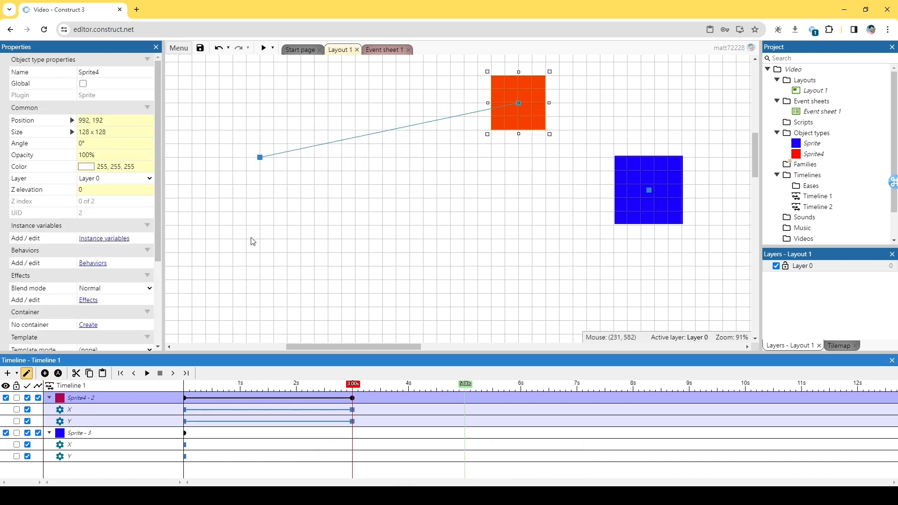
# Add a keyframe to the red sprite's track at 5.00 seconds with the sprite moved to 1248, 576.
pyautogui.moveTo(526, 117); pyautogui.dragTo(648, 287)
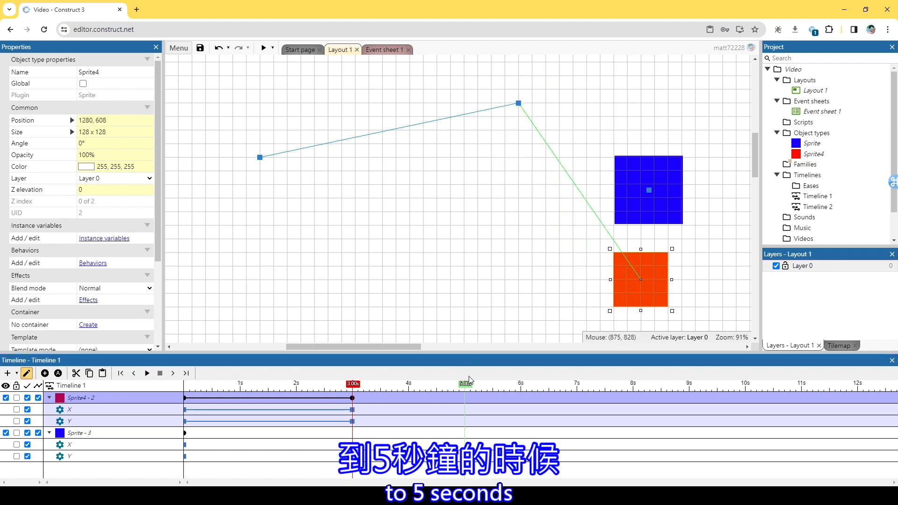
pyautogui.click(465, 387)
pyautogui.moveTo(528, 119); pyautogui.dragTo(641, 269)
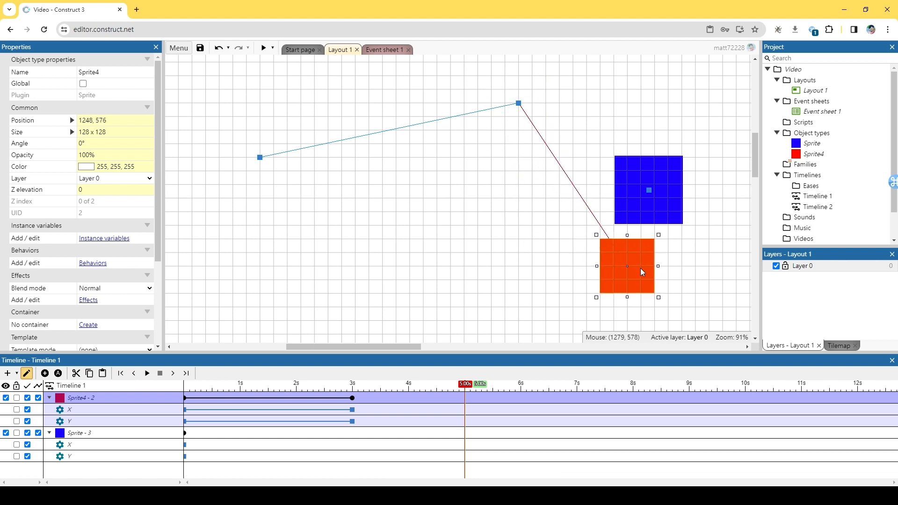
pyautogui.click(45, 373)
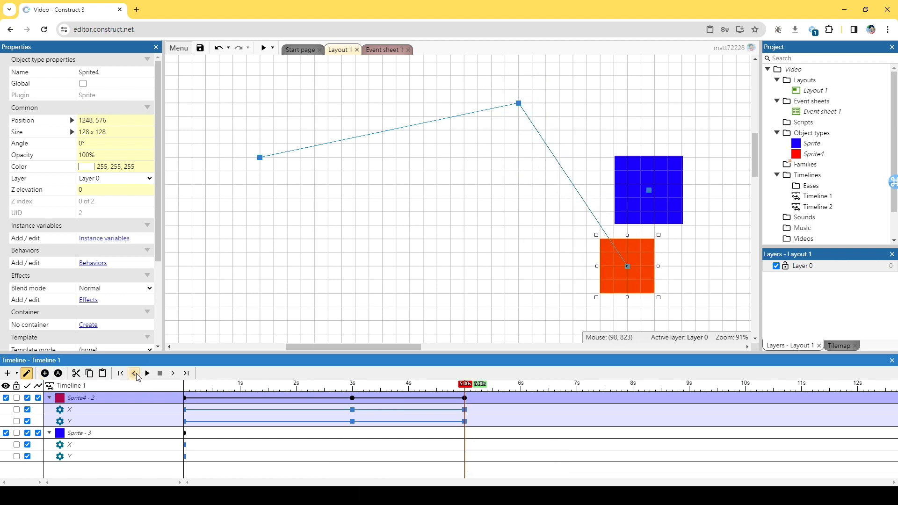
pyautogui.click(129, 439)
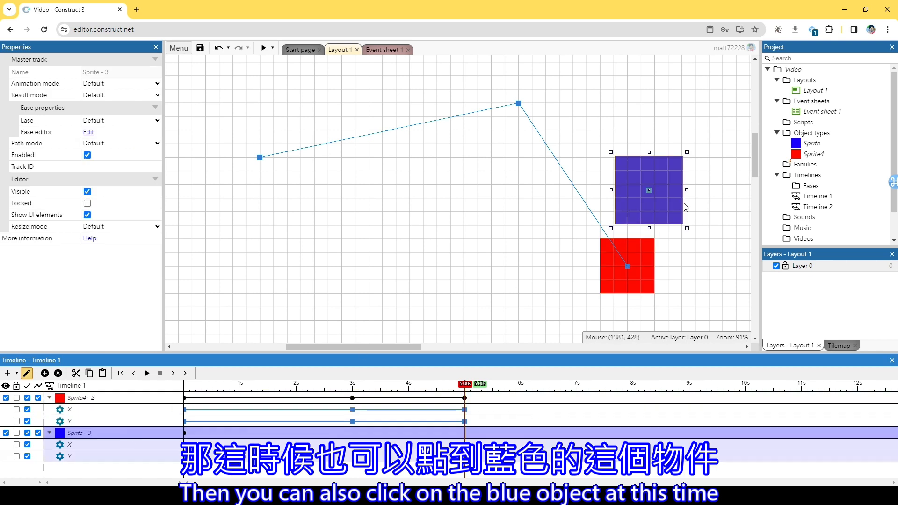
pyautogui.click(657, 206)
pyautogui.moveTo(465, 384)
pyautogui.mouseDown()
pyautogui.moveTo(355, 386)
pyautogui.moveTo(465, 385)
pyautogui.mouseUp()
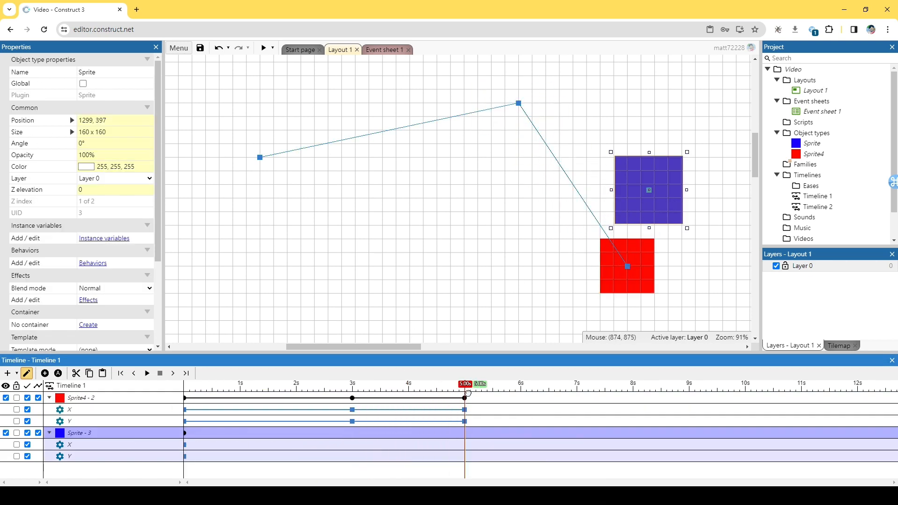
pyautogui.click(657, 202)
pyautogui.moveTo(660, 205); pyautogui.dragTo(461, 292)
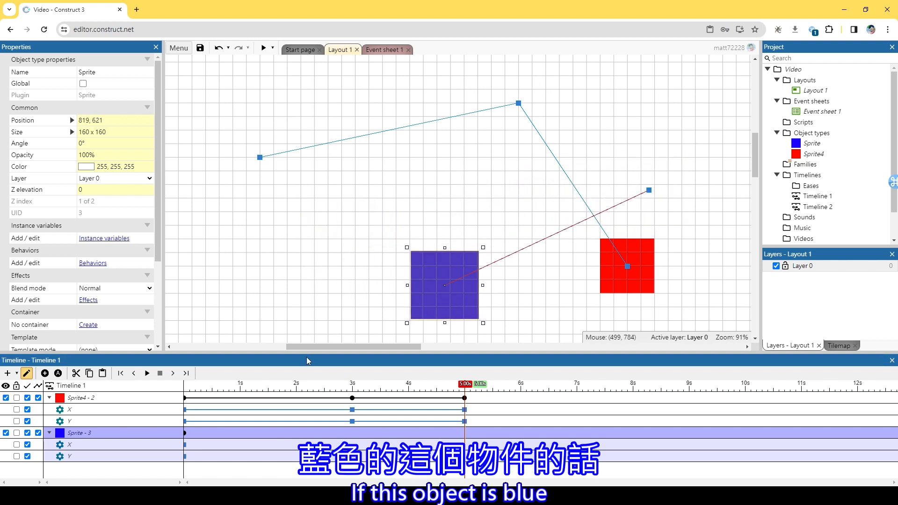
# Add a keyframe to the blue sprite's track at 2.00 seconds with the sprite moved to 723, 589.
pyautogui.click(296, 393)
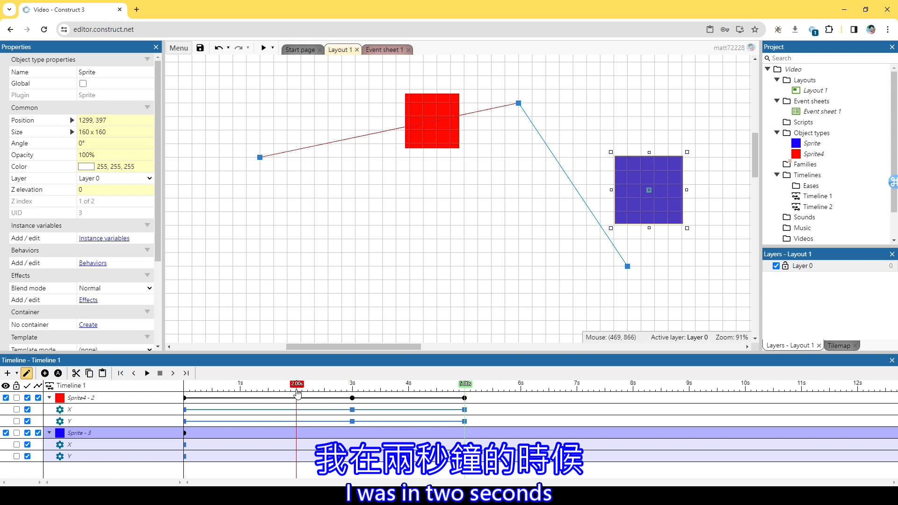
pyautogui.moveTo(628, 210); pyautogui.dragTo(399, 283)
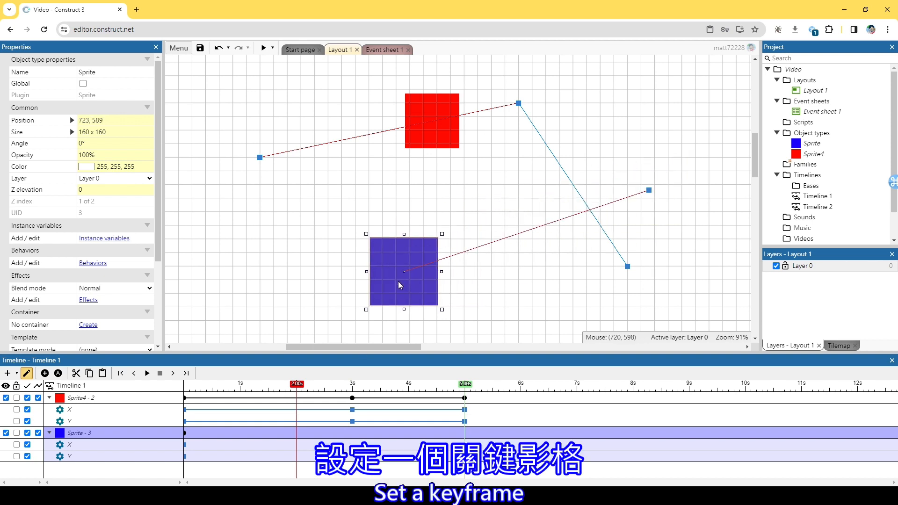
pyautogui.click(47, 376)
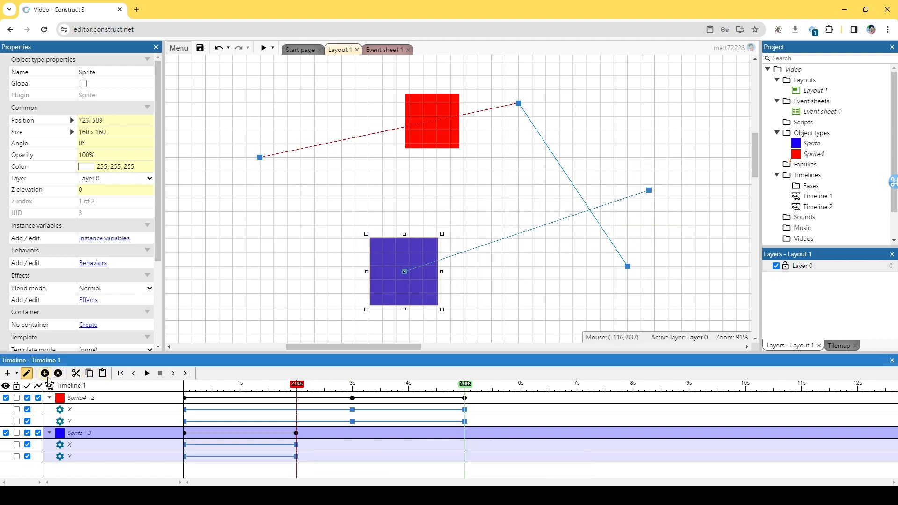
# Add a keyframe to the blue sprite's track at 5.00 seconds with the sprite moved to 563, 269.
pyautogui.moveTo(297, 385); pyautogui.dragTo(464, 382)
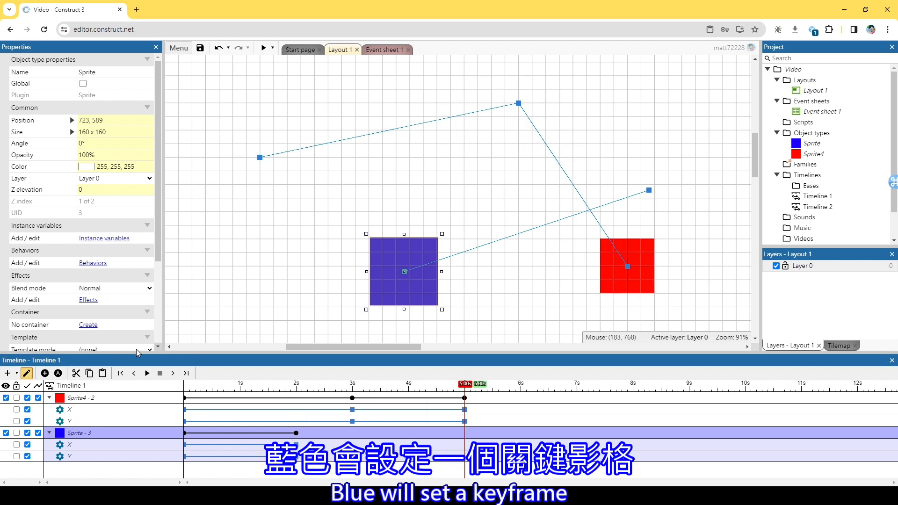
pyautogui.click(44, 373)
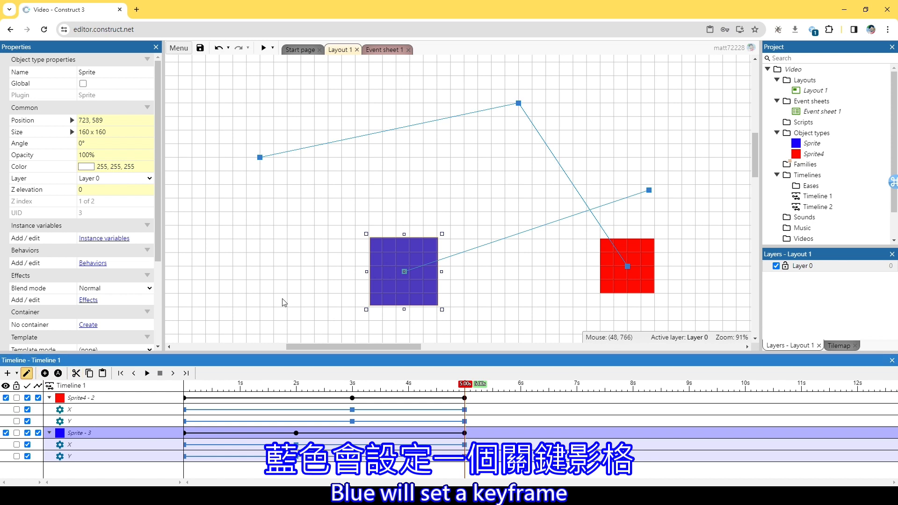
pyautogui.moveTo(381, 278); pyautogui.dragTo(313, 143)
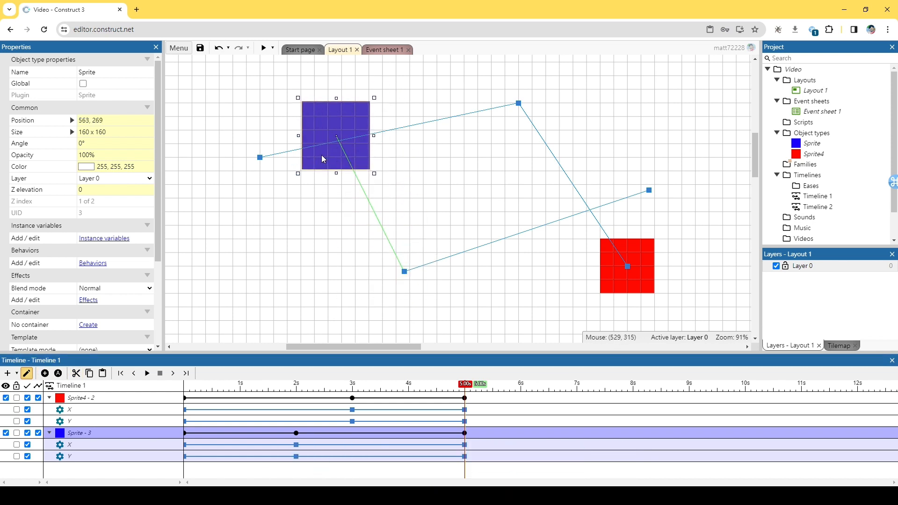
pyautogui.click(45, 373)
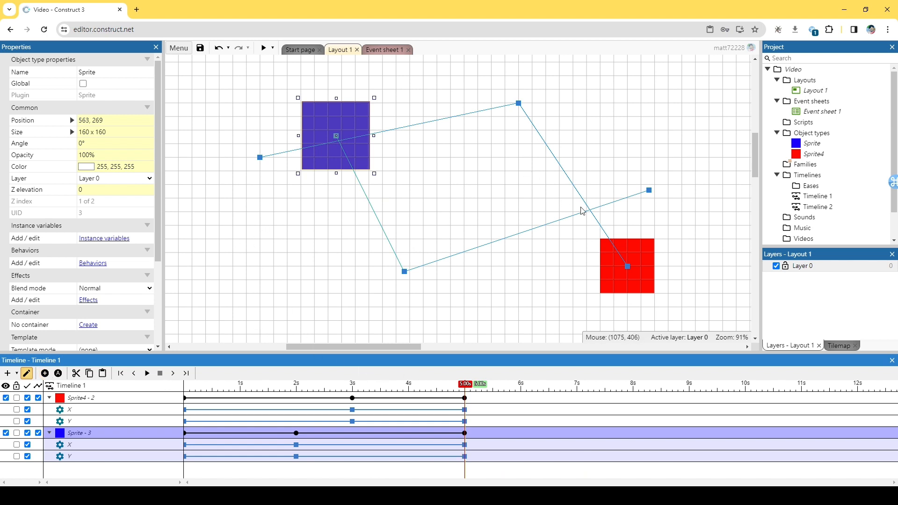
# Play the combined animation of the red and blue sprites from 0.00 seconds.
pyautogui.moveTo(464, 385); pyautogui.dragTo(183, 385)
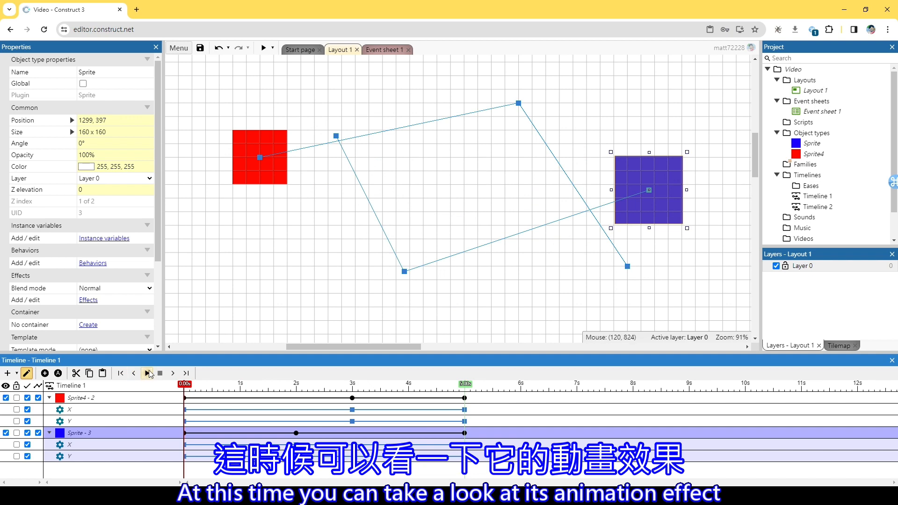
pyautogui.click(148, 374)
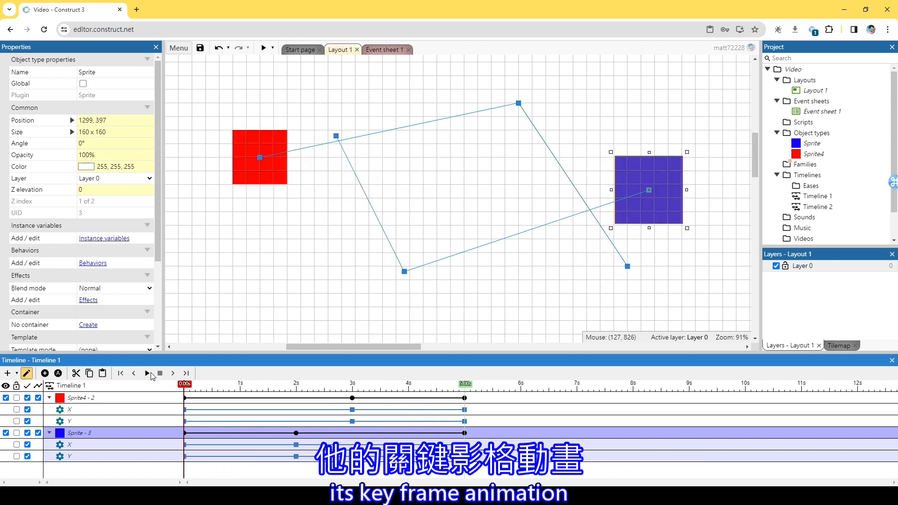
pyautogui.click(146, 374)
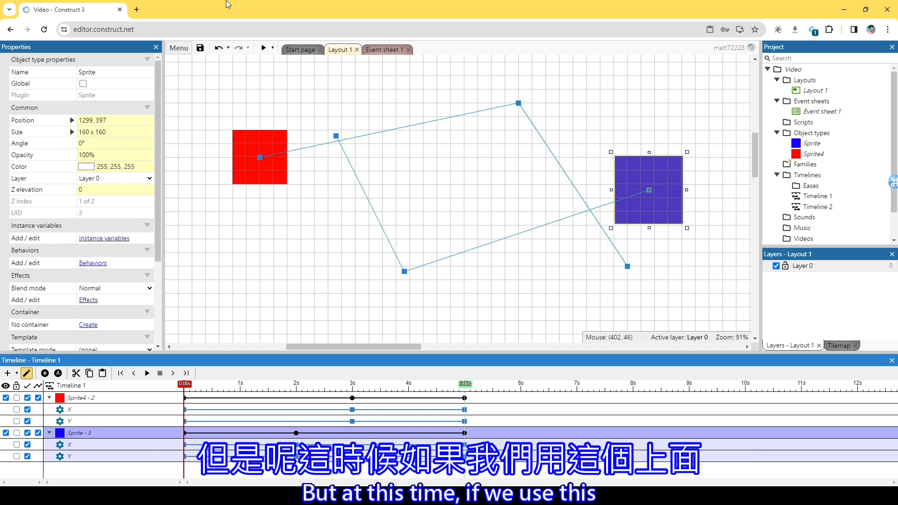
# Preview the layout to check how the timeline animation behaves at runtime.
pyautogui.click(264, 48)
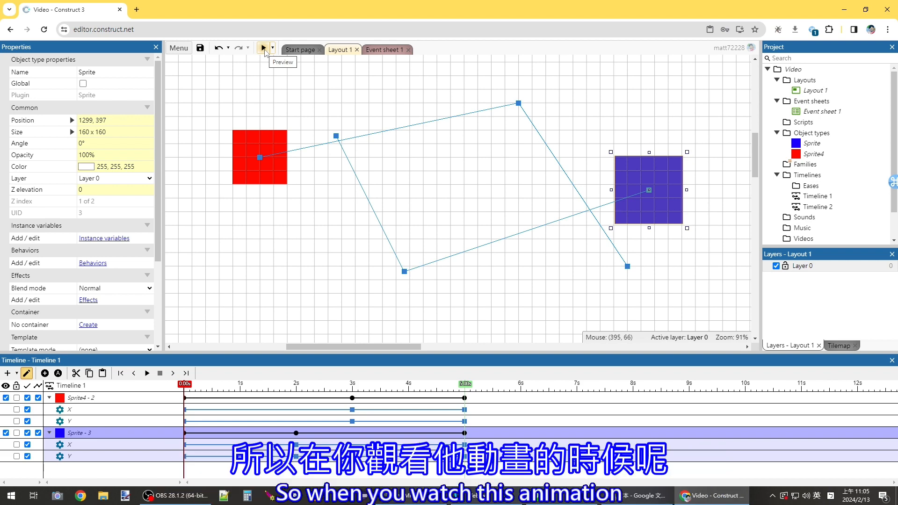
pyautogui.click(264, 49)
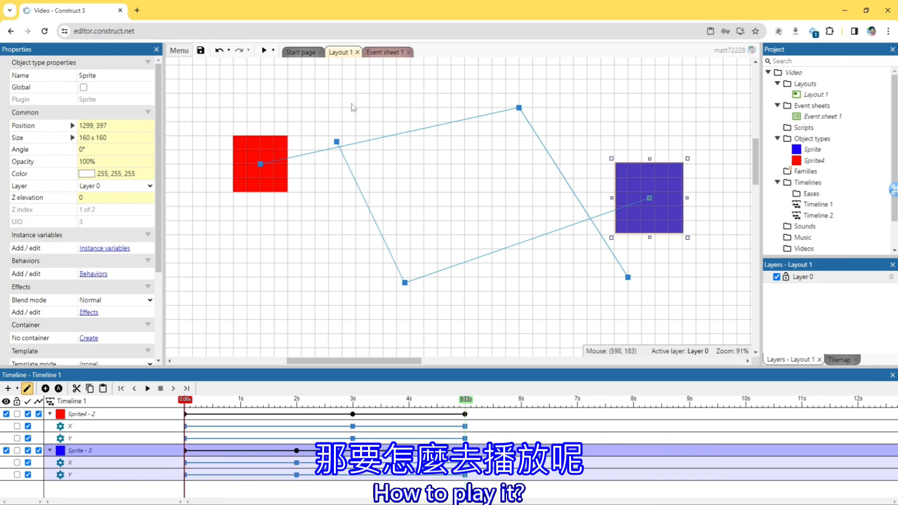
# Insert a Timeline controller object into the project.
pyautogui.rightClick(400, 93)
pyautogui.click(448, 101)
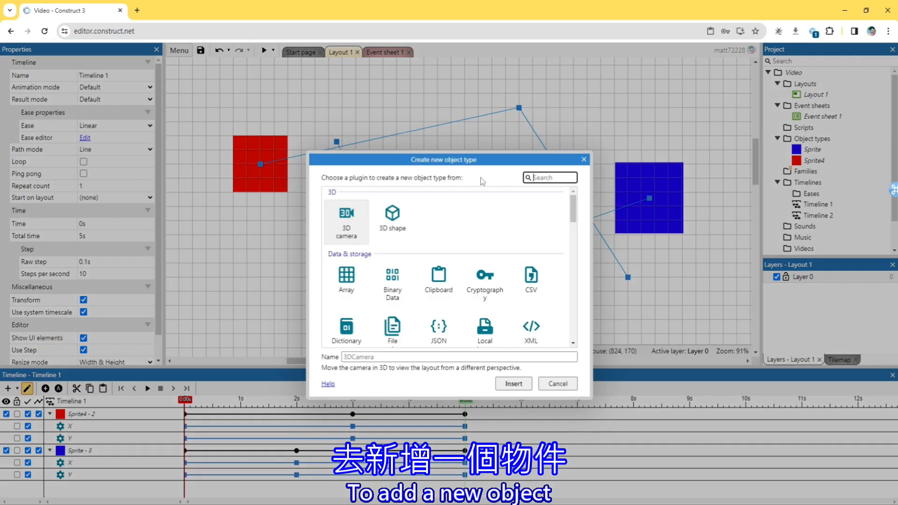
pyautogui.scroll(-2, 512, 255)
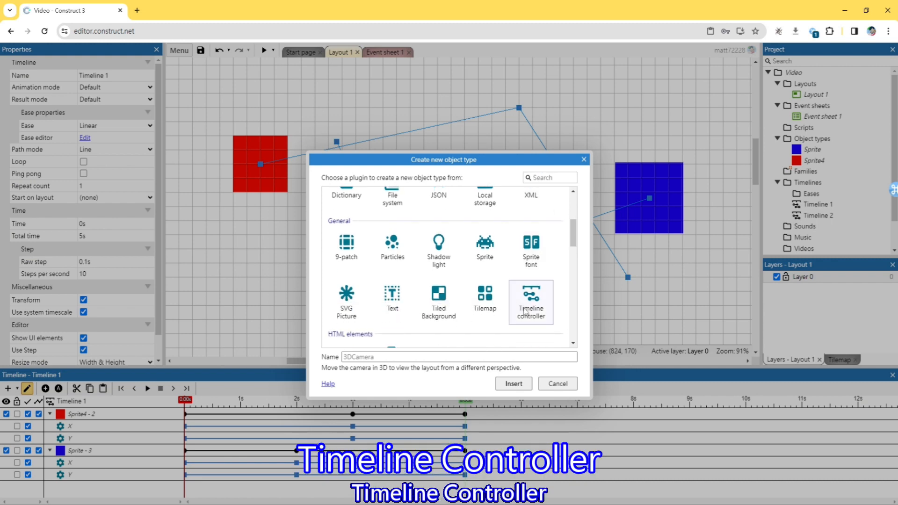
pyautogui.click(529, 320)
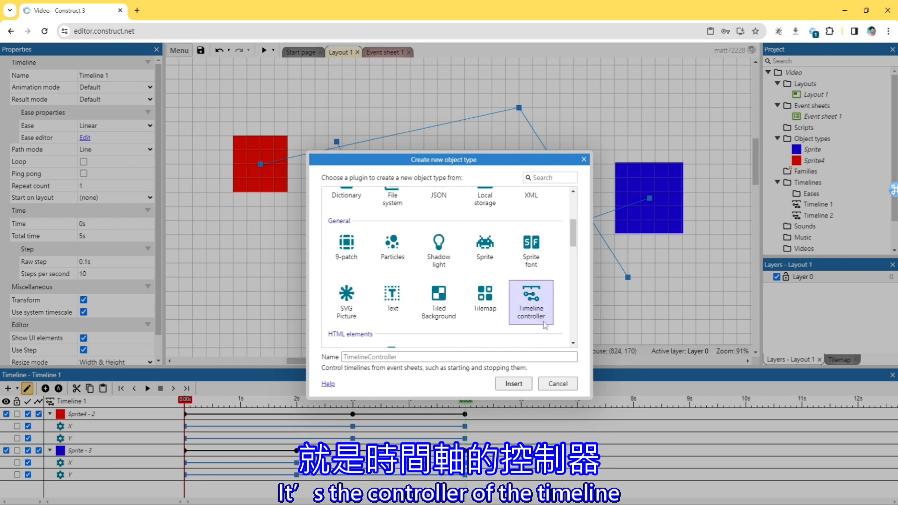
pyautogui.click(521, 384)
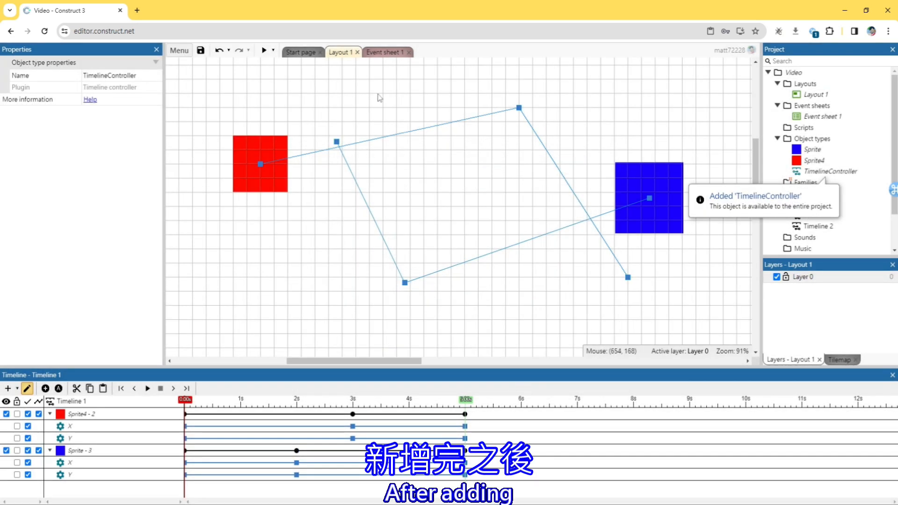
# Add an event with the System condition On start of layout to Event sheet 1.
pyautogui.click(383, 52)
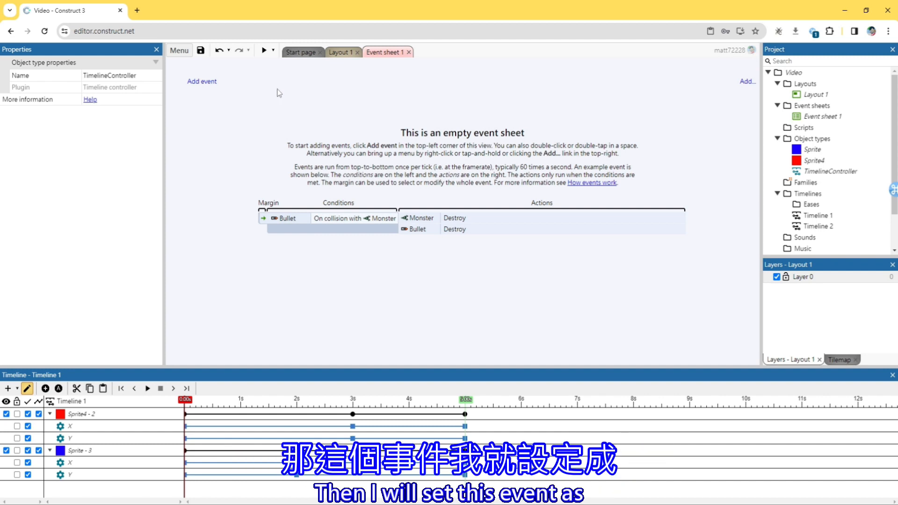
pyautogui.rightClick(322, 99)
pyautogui.click(343, 105)
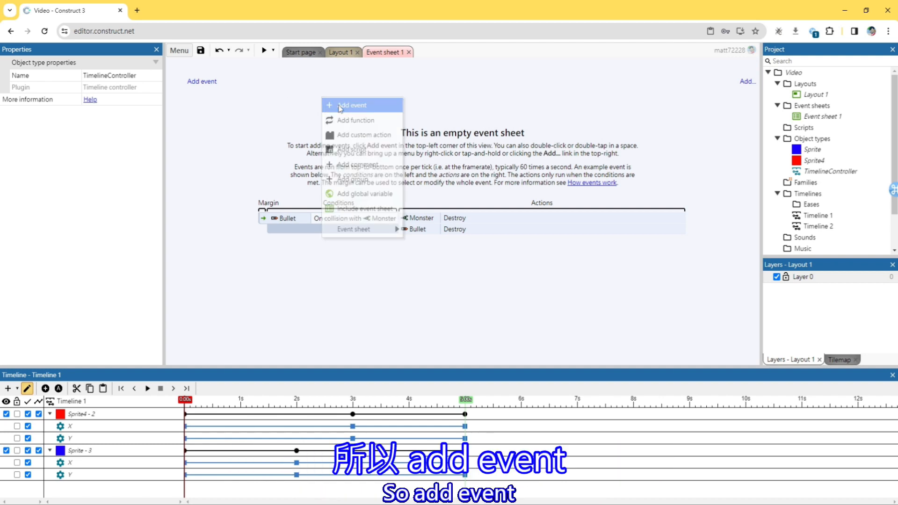
pyautogui.doubleClick(567, 145)
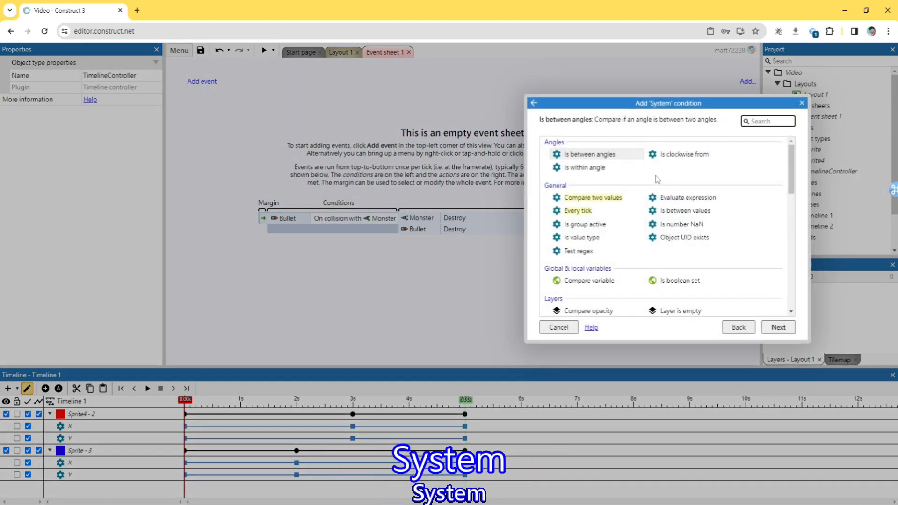
pyautogui.write('on')
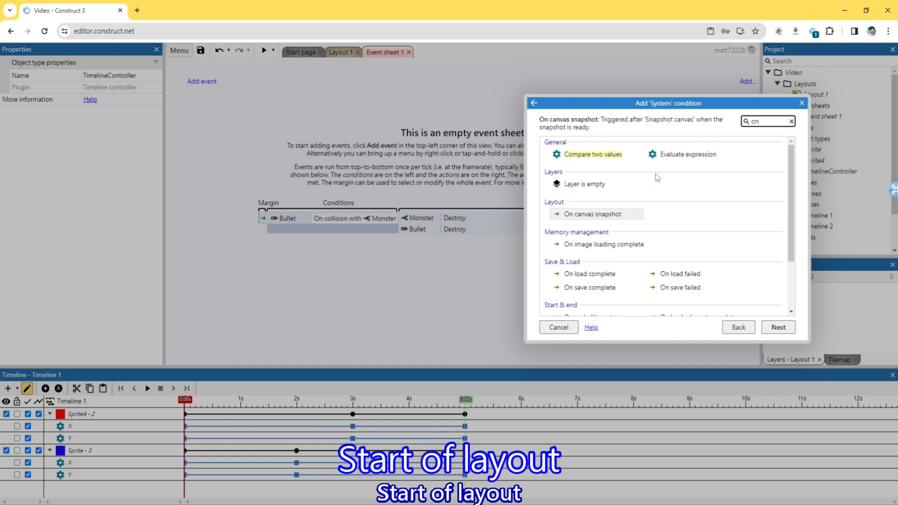
pyautogui.write(' sta')
pyautogui.doubleClick(589, 154)
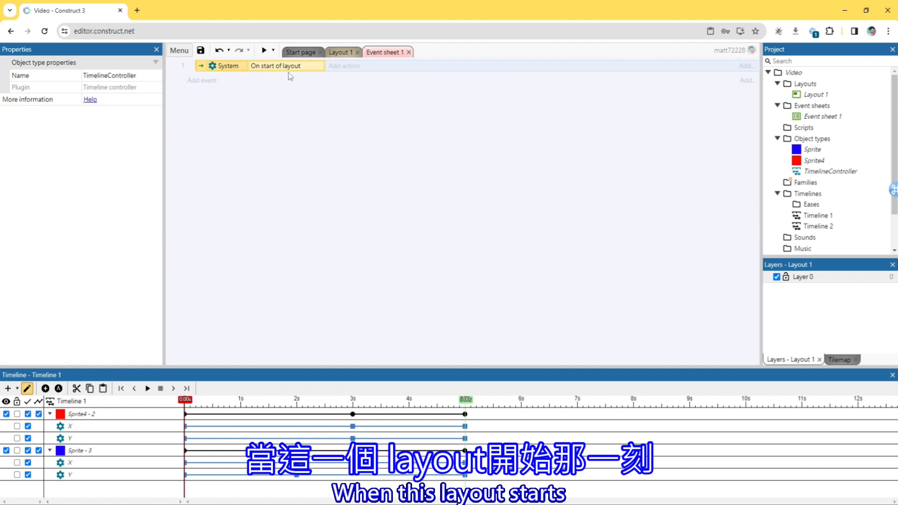
# Add a TimelineController Play action for Timeline 1 to the On start of layout event, leaving the tags empty.
pyautogui.click(344, 65)
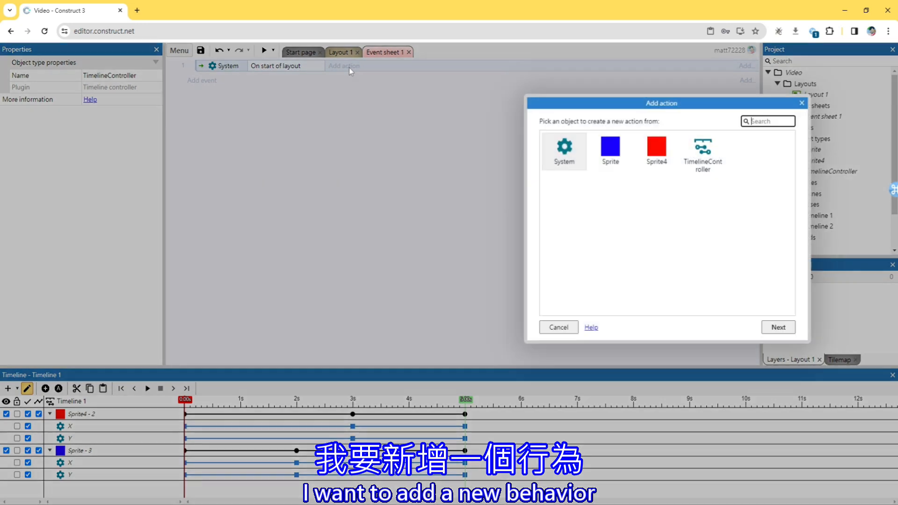
pyautogui.doubleClick(711, 170)
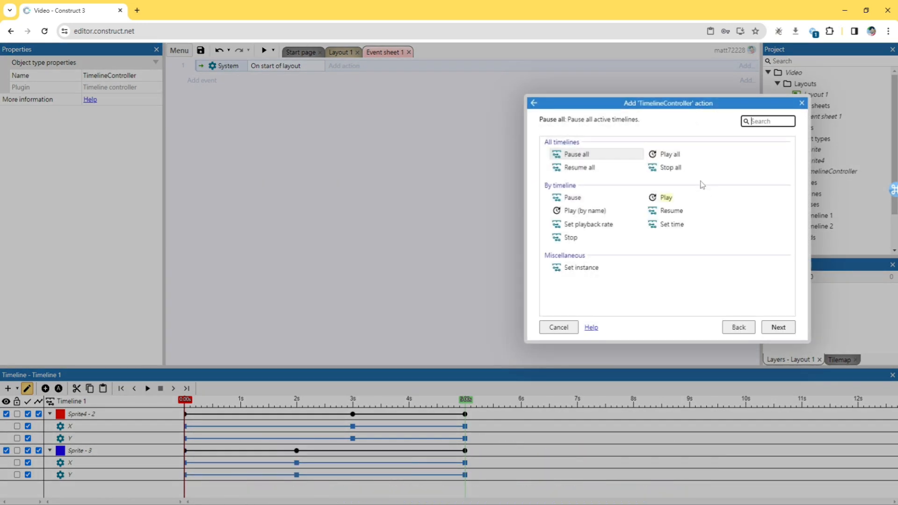
pyautogui.doubleClick(681, 200)
pyautogui.click(620, 194)
pyautogui.click(627, 196)
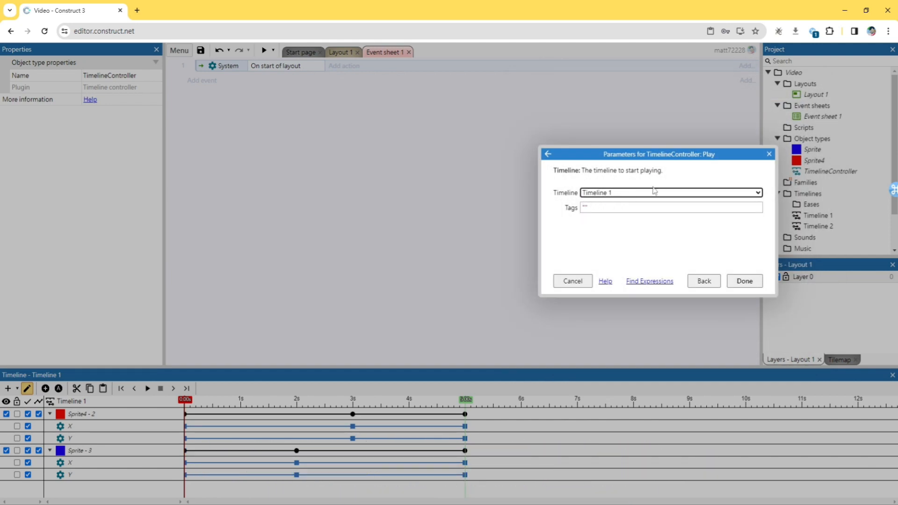
pyautogui.click(743, 280)
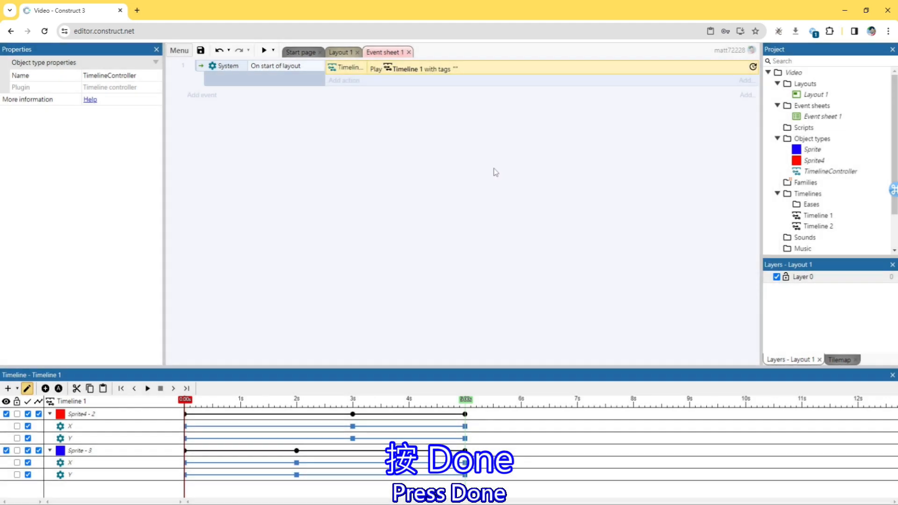
# Preview Layout 1 to check that the timeline plays when the layout starts, and close the preview.
pyautogui.click(335, 53)
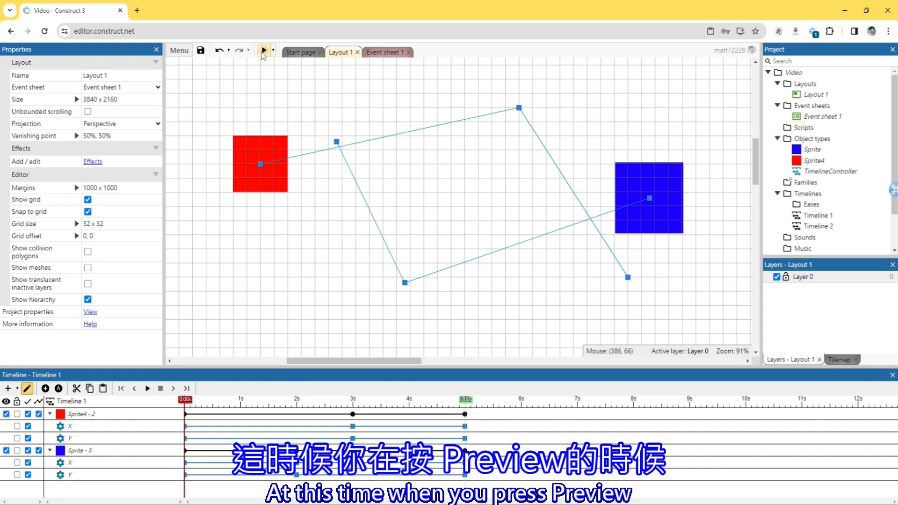
pyautogui.click(263, 51)
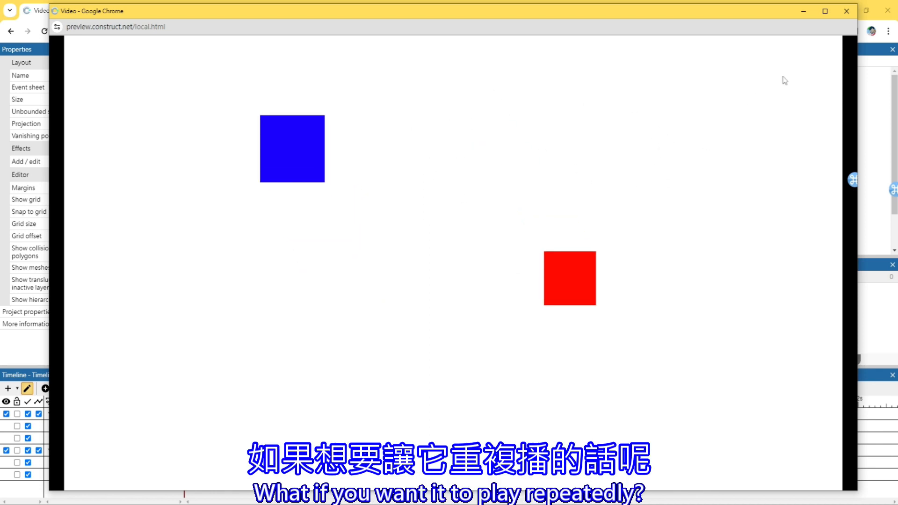
pyautogui.click(843, 12)
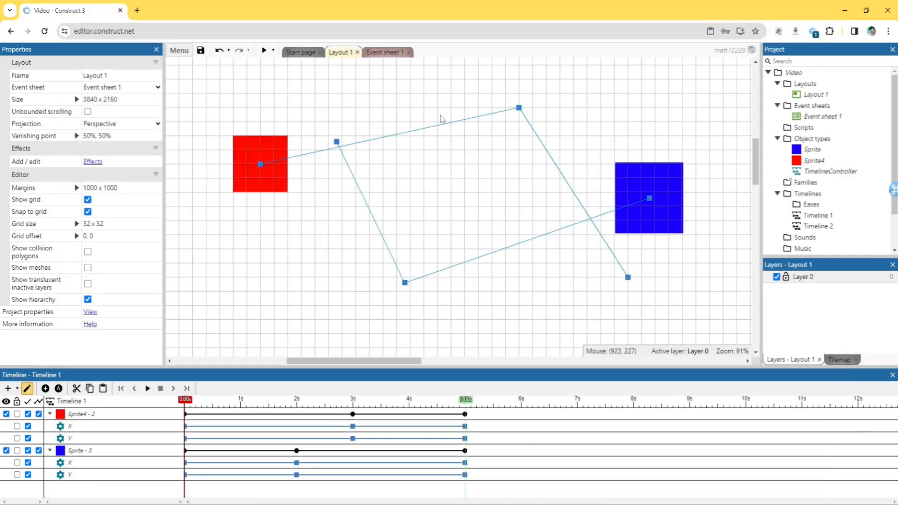
# Add a second event to Event sheet 1 with the TimelineController condition On any finished.
pyautogui.click(384, 53)
pyautogui.rightClick(315, 119)
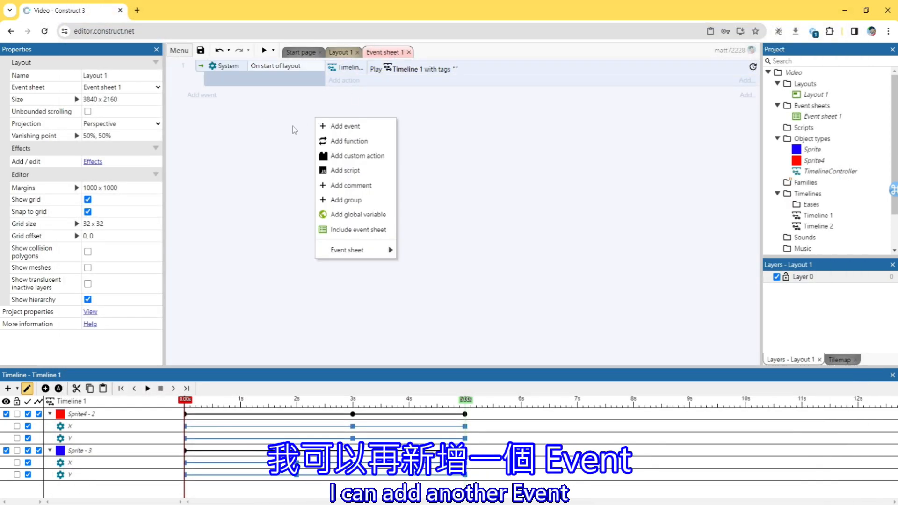
pyautogui.click(329, 127)
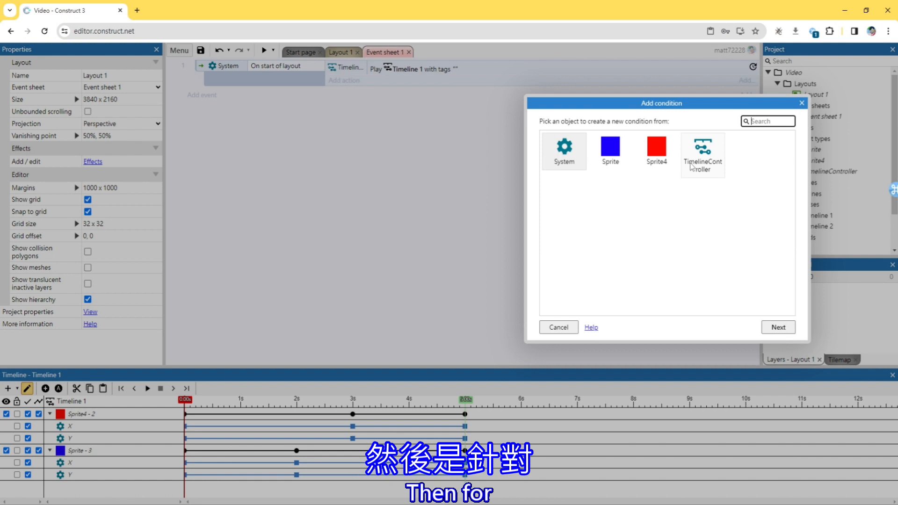
pyautogui.doubleClick(713, 172)
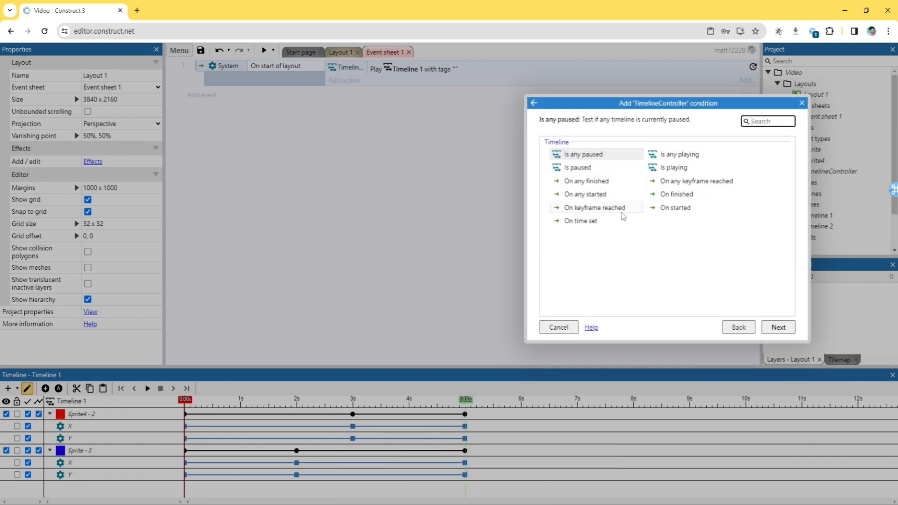
pyautogui.write('on')
pyautogui.doubleClick(608, 156)
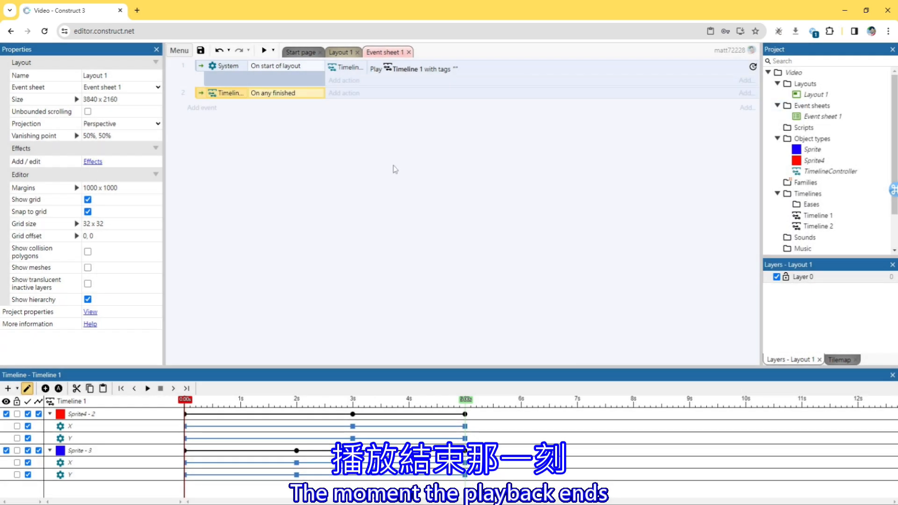
# Add a TimelineController Play action for Timeline 1 to the On any finished event.
pyautogui.click(345, 93)
pyautogui.doubleClick(697, 152)
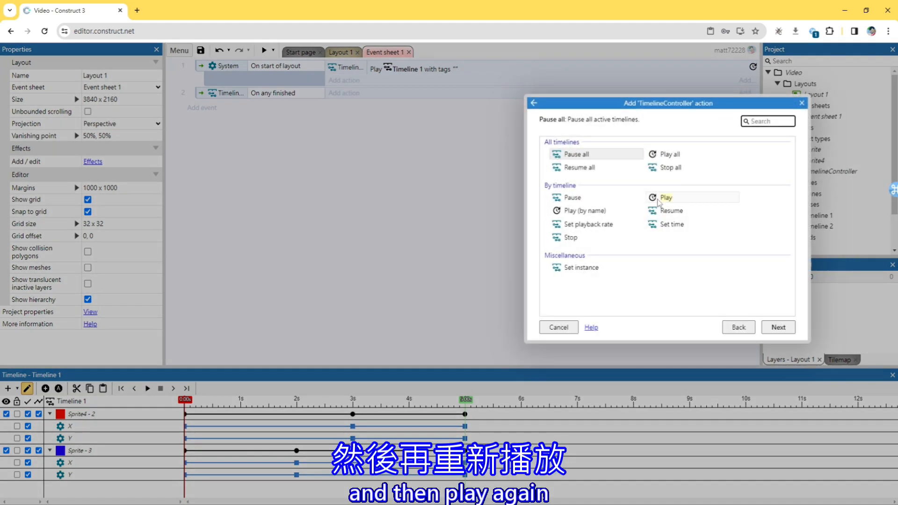
pyautogui.doubleClick(659, 197)
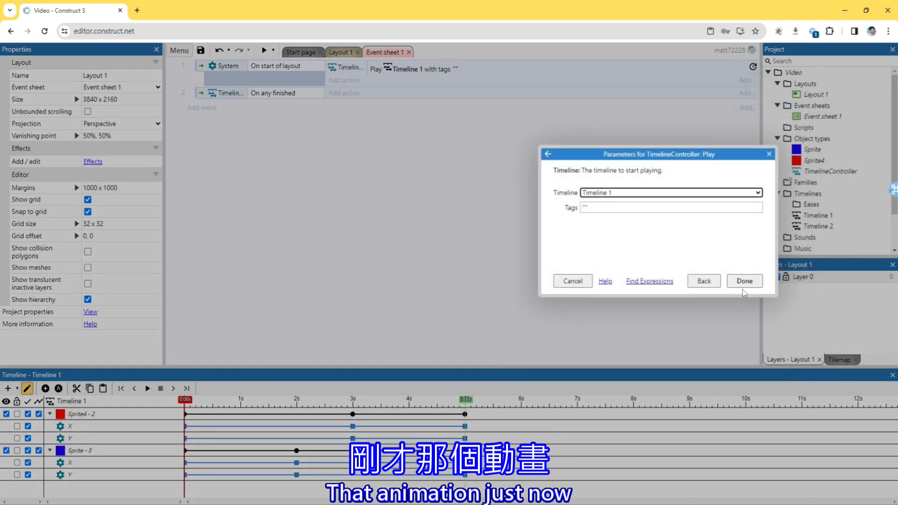
pyautogui.click(743, 281)
# Preview Layout 1 to check how the animation repeats after it finishes, and close the preview.
pyautogui.click(330, 53)
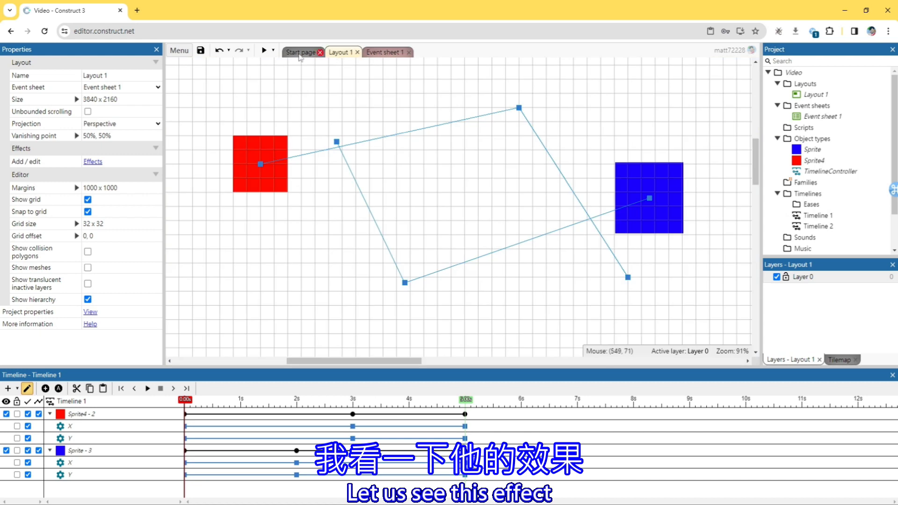
pyautogui.click(264, 50)
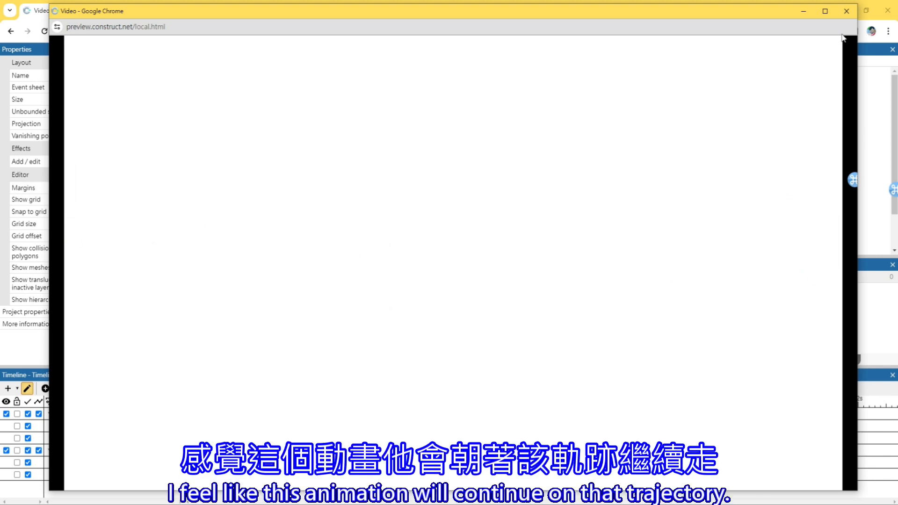
pyautogui.click(847, 11)
# Add a keyframe to the red sprite's track at 6.00 seconds with the sprite moved back to 384, 320.
pyautogui.moveTo(468, 400); pyautogui.dragTo(513, 401)
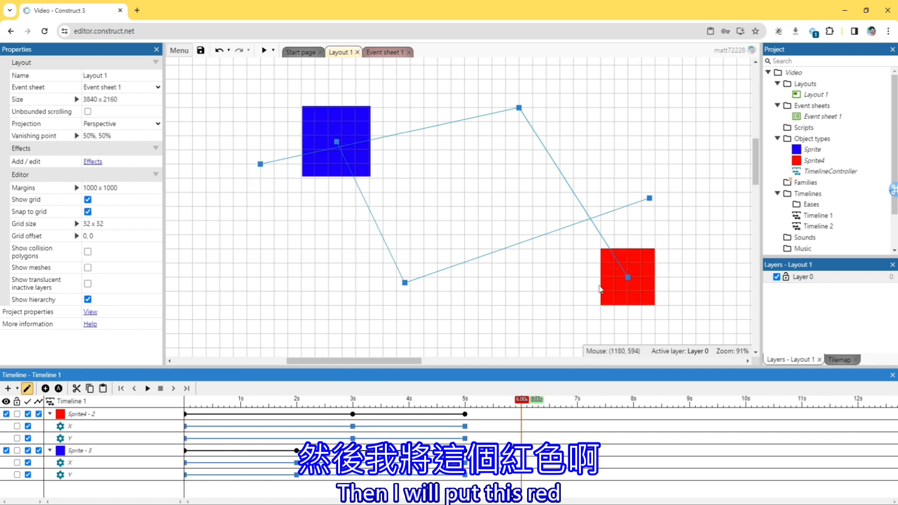
pyautogui.click(636, 304)
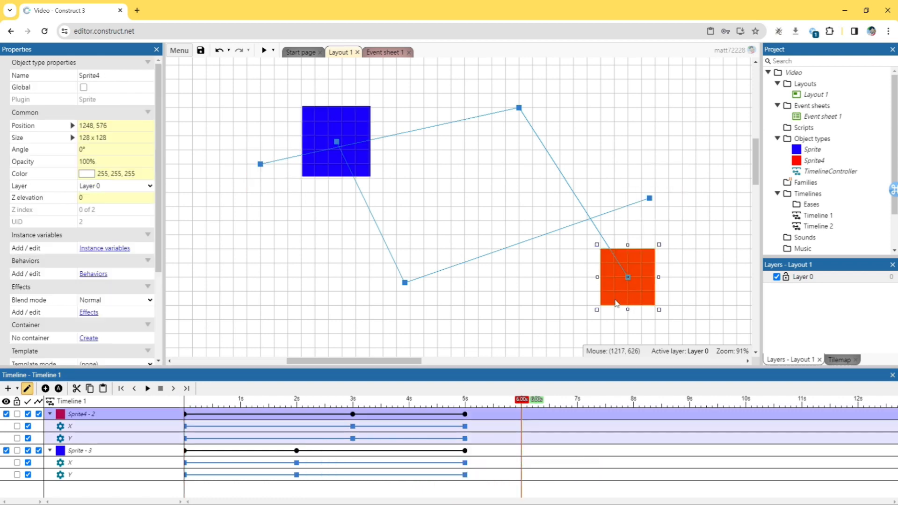
pyautogui.moveTo(608, 301); pyautogui.dragTo(253, 182)
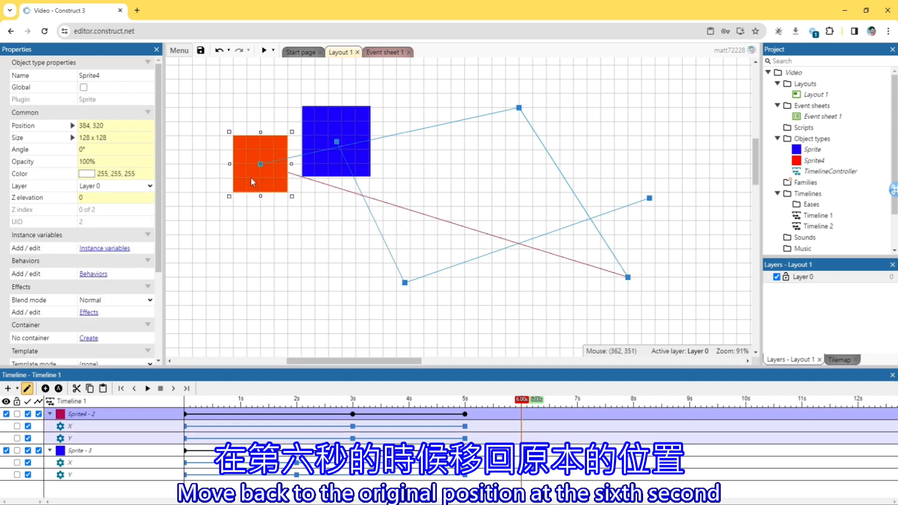
pyautogui.click(45, 388)
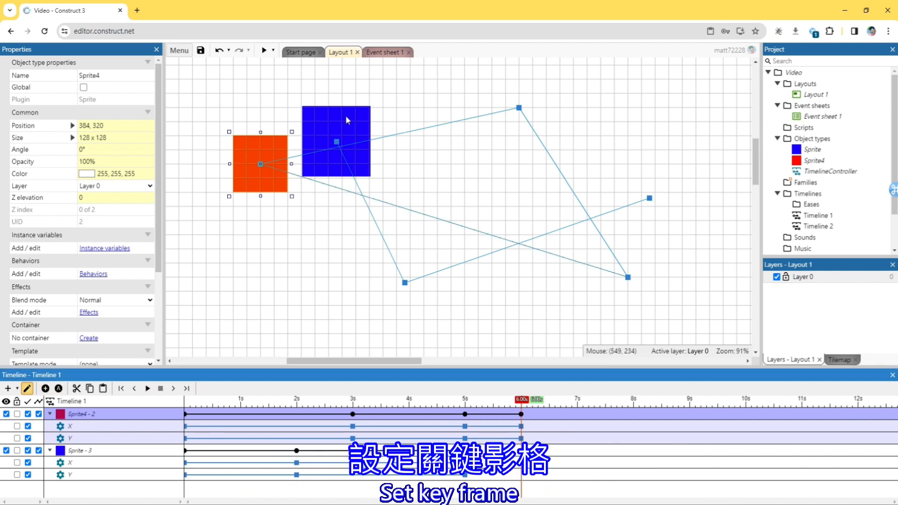
# Add a keyframe to the blue sprite's track at 6.00 seconds with the sprite moved back to 1299, 397.
pyautogui.click(332, 126)
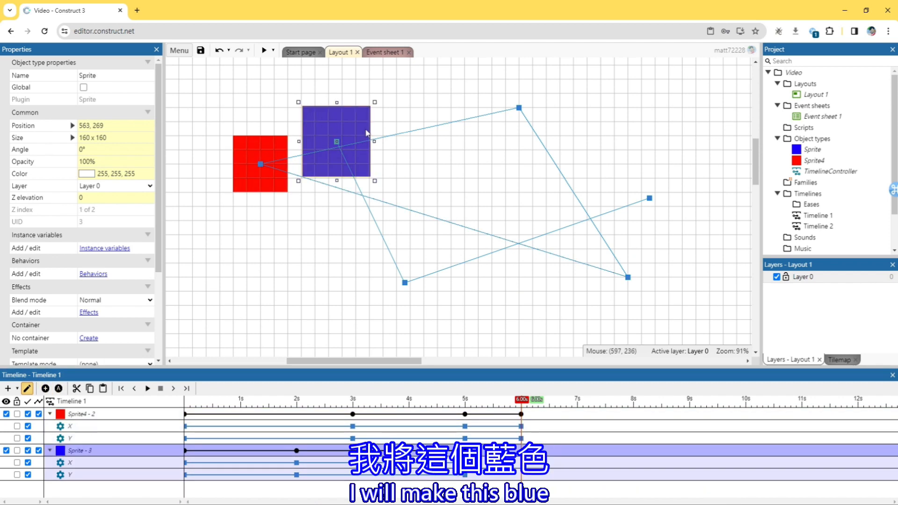
pyautogui.moveTo(361, 130); pyautogui.dragTo(674, 181)
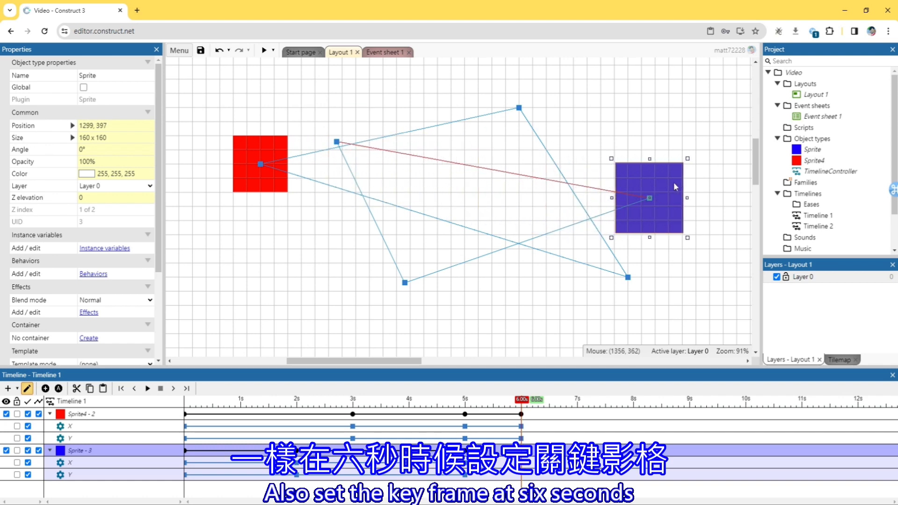
pyautogui.click(47, 388)
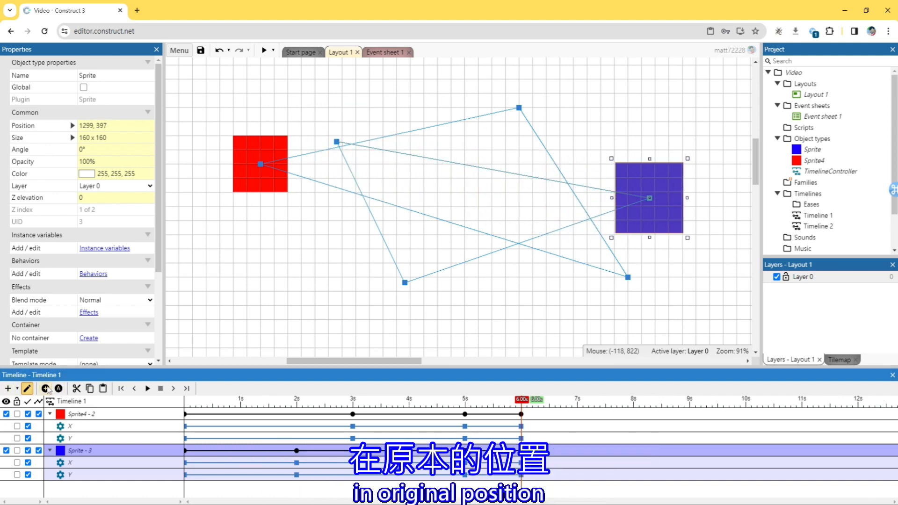
# Play the extended animation from 0.00 seconds in the timeline, and preview the layout to check the repeated playback.
pyautogui.moveTo(519, 398); pyautogui.dragTo(161, 377)
pyautogui.click(148, 388)
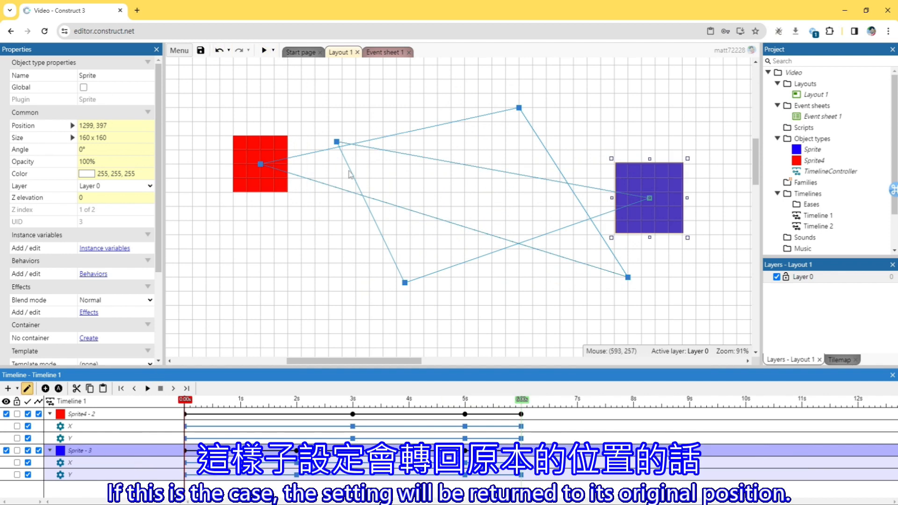
pyautogui.click(264, 50)
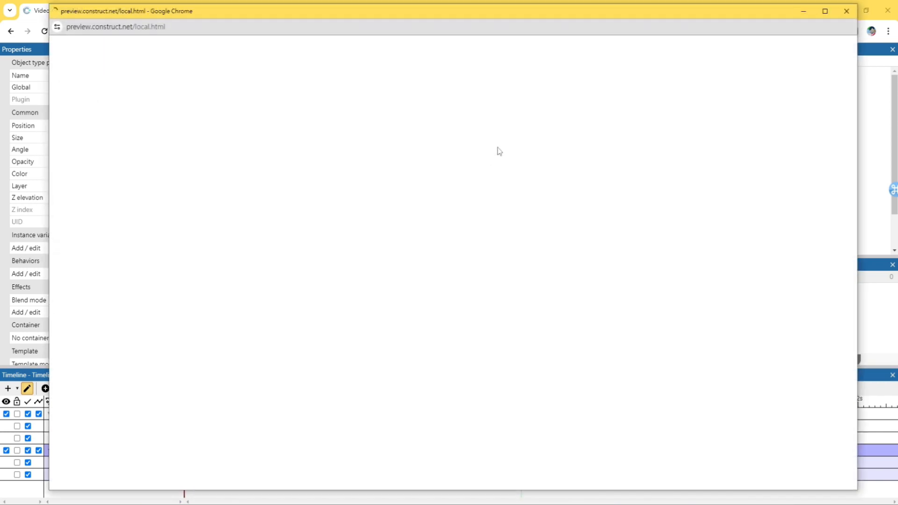